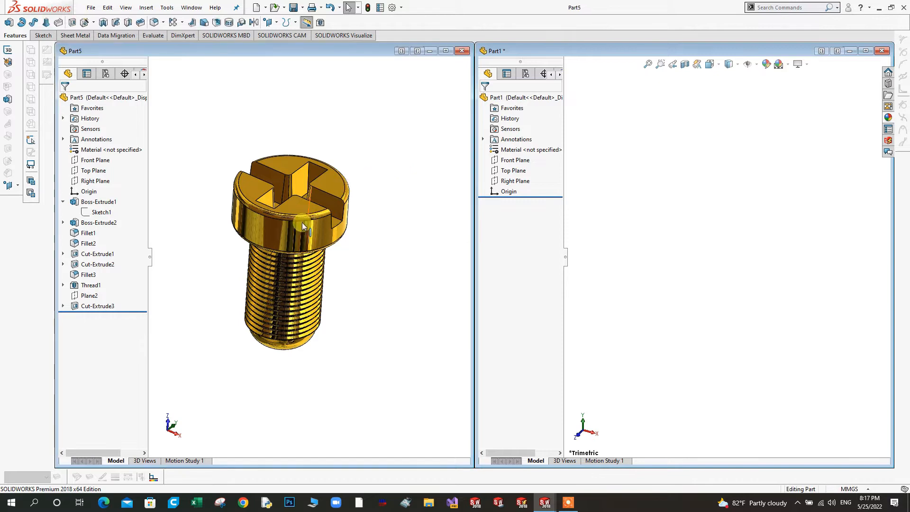
- Start a new sketch on the Front Plane of the empty part beside the reference screw
scroll(312, 203, down, 1)
middle_drag(313, 203, 342, 220)
scroll(311, 256, down, 2)
middle_drag(311, 256, 307, 213)
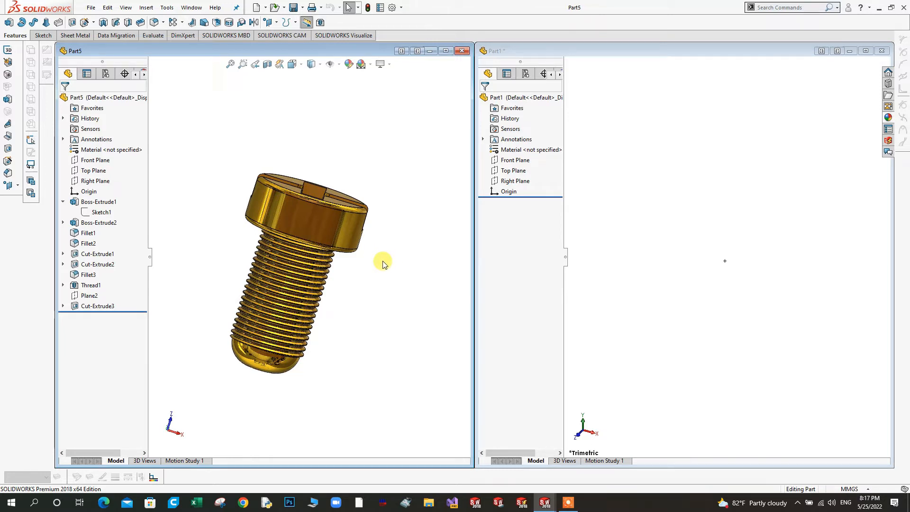
click(660, 179)
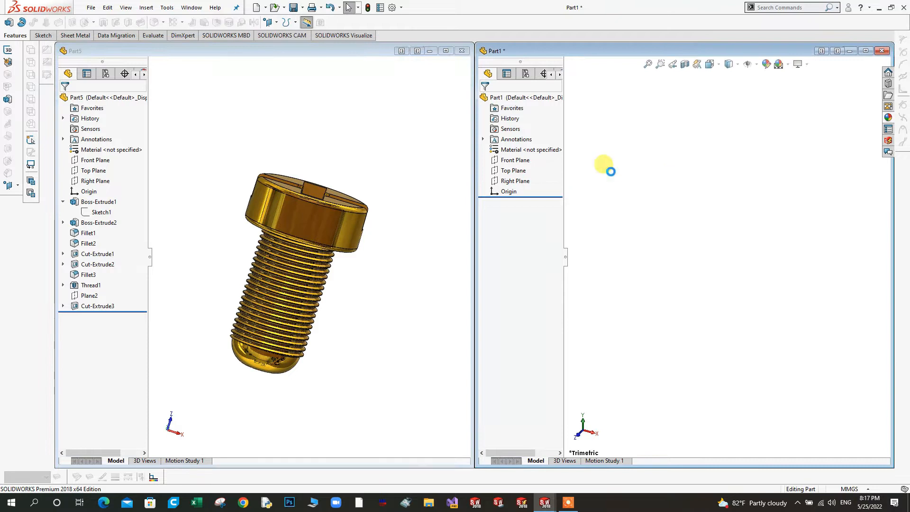
click(518, 161)
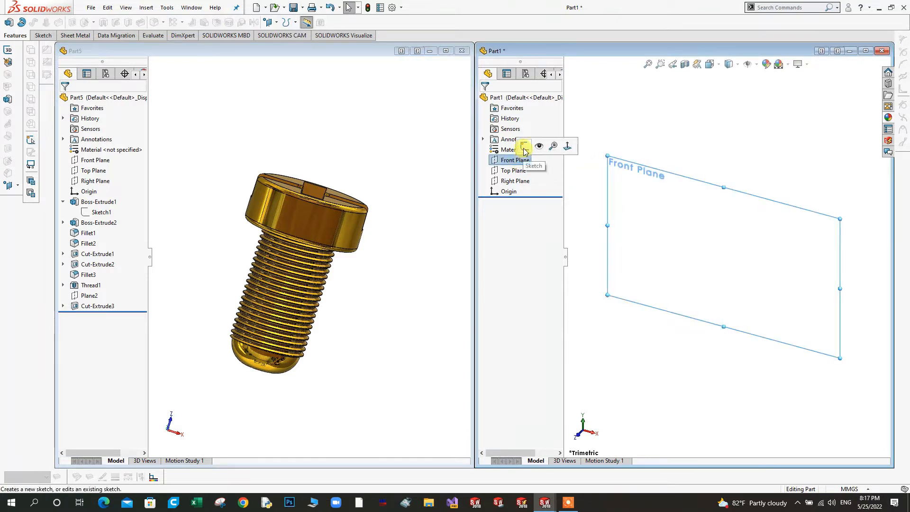
click(523, 147)
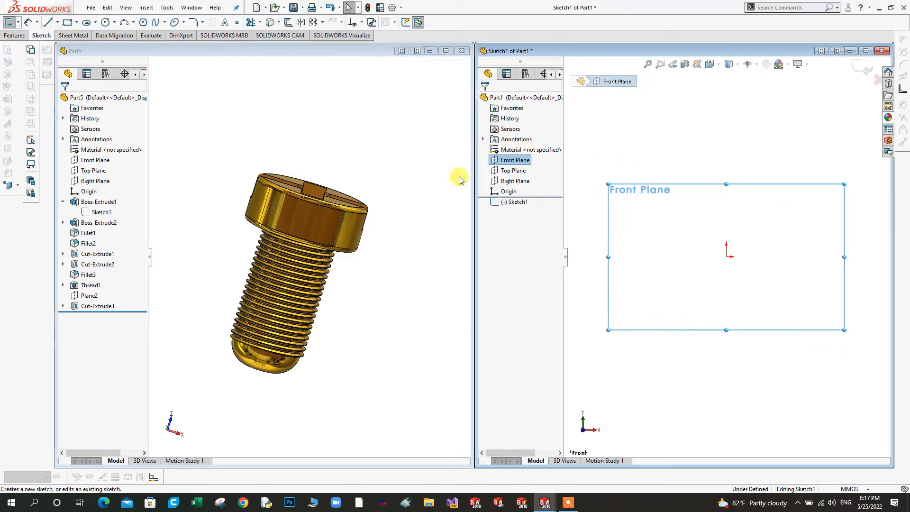
- Show the dimensions of the reference screw's shank extrusion in the top view
middle_drag(346, 198, 270, 185)
click(108, 201)
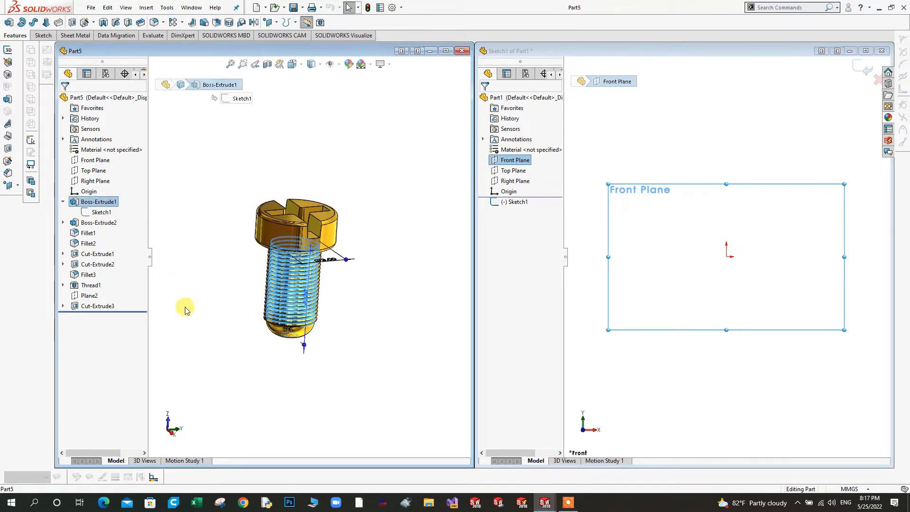
click(174, 429)
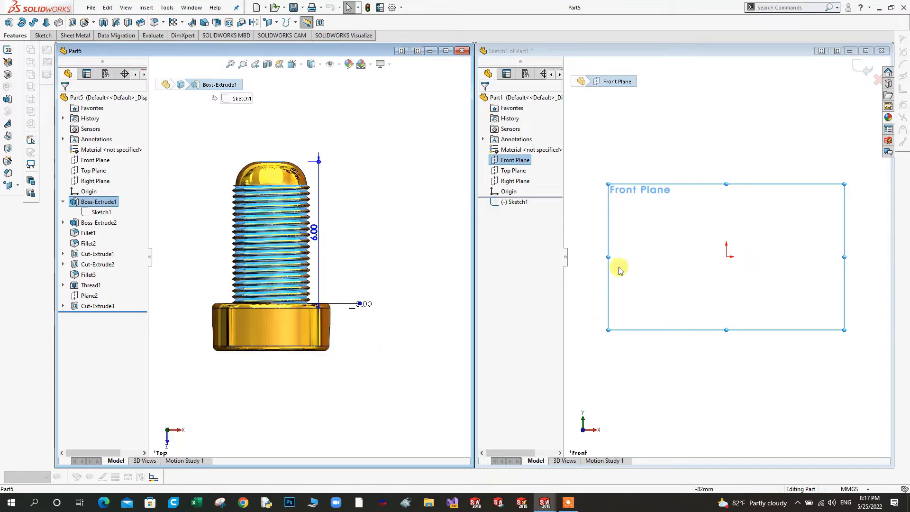
- In the new part's sketch, draw a circle about 63 mm in diameter centred on the origin
click(718, 118)
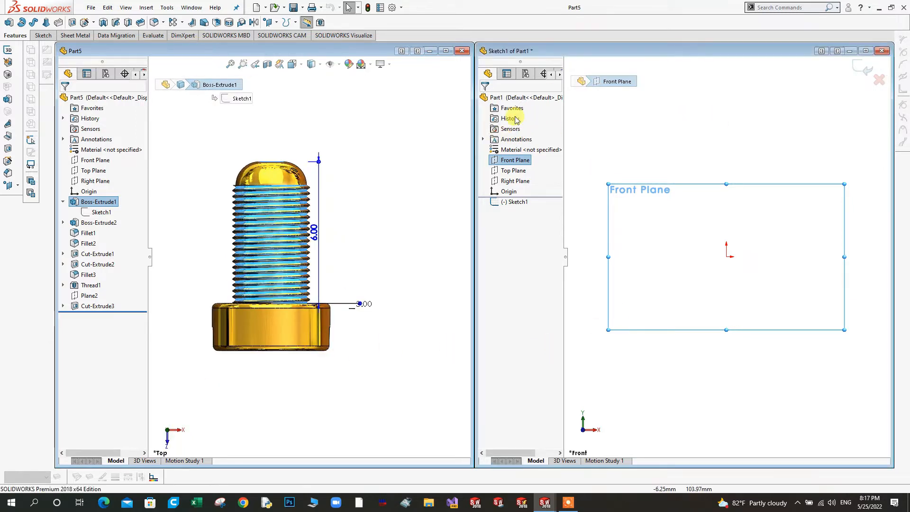
click(43, 35)
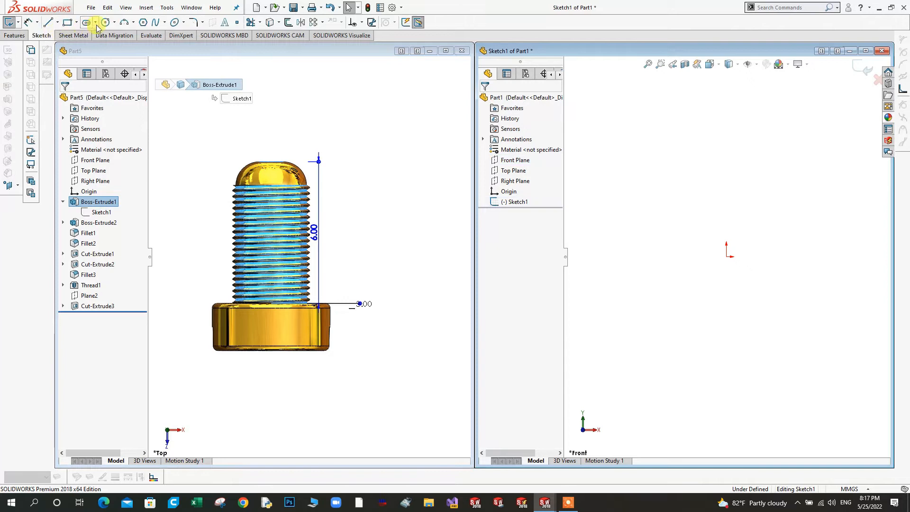
click(727, 257)
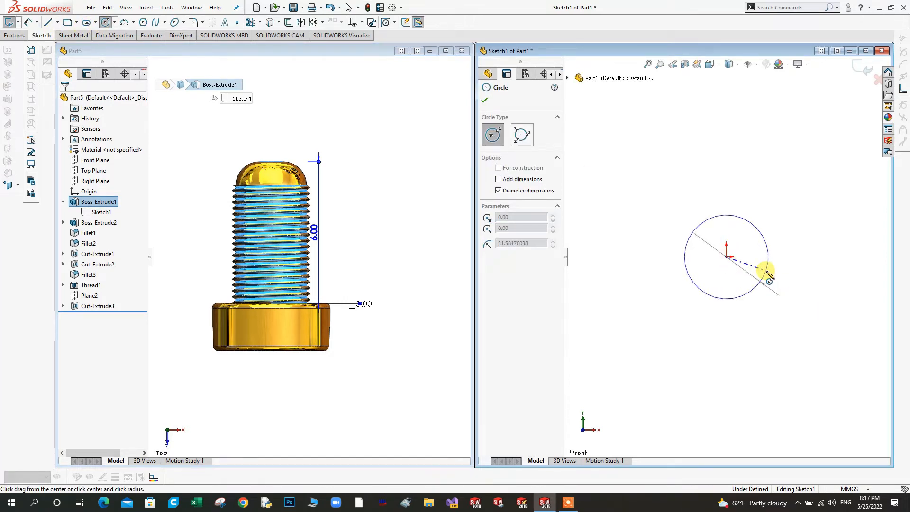
click(765, 270)
- Dimension the circle's diameter and set it to 3 mm
right_click(766, 271)
click(857, 256)
click(768, 254)
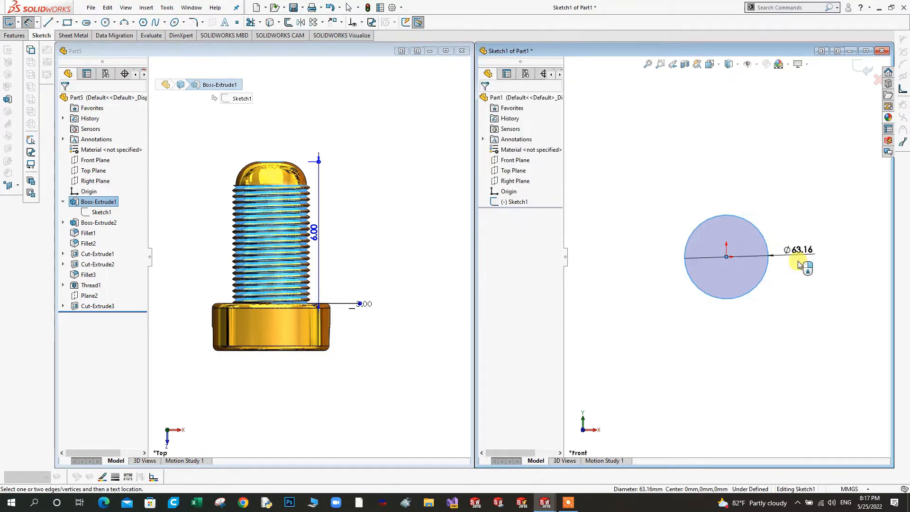
click(797, 260)
text(3)
key(Return)
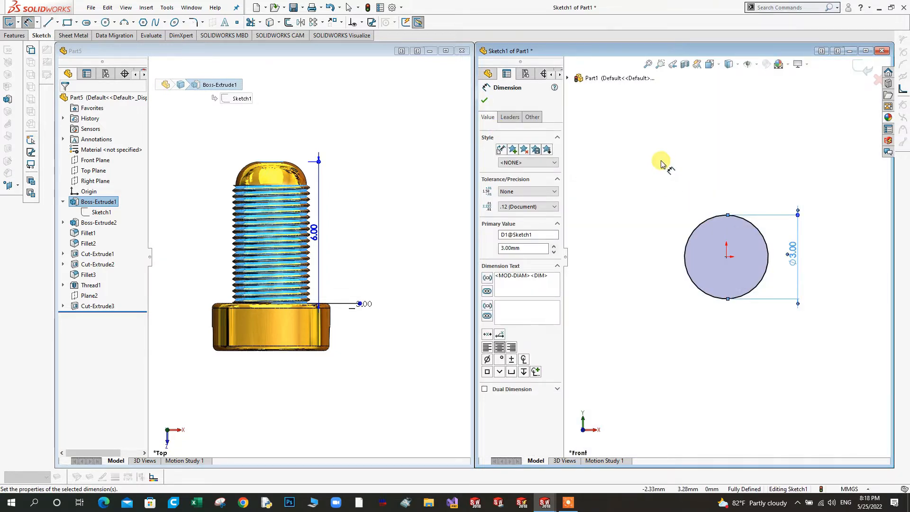
click(662, 161)
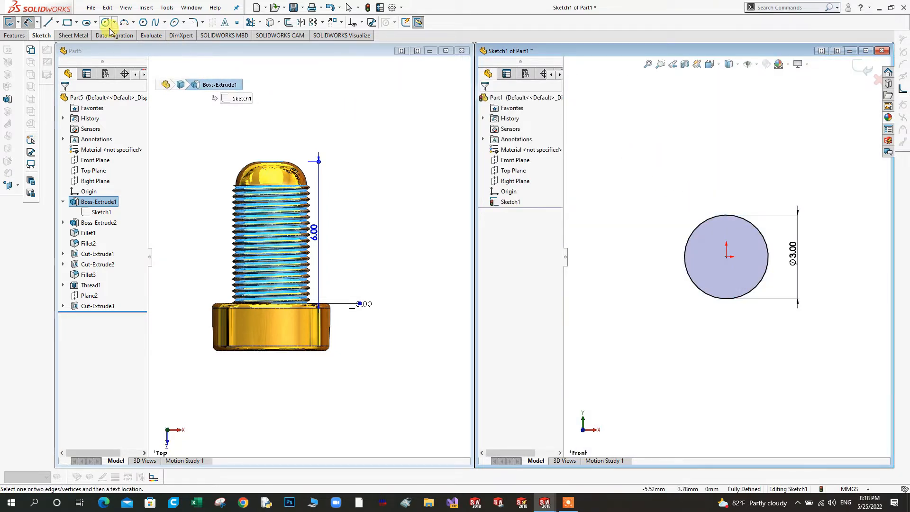
- Extrude the 3 mm circle as a blind boss 6 mm deep in the reversed direction to form the shank
click(90, 8)
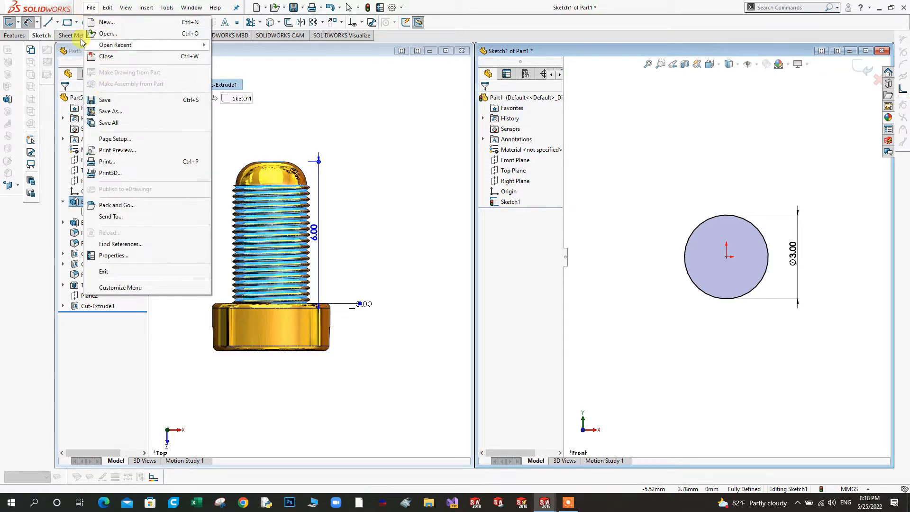
click(16, 37)
click(9, 23)
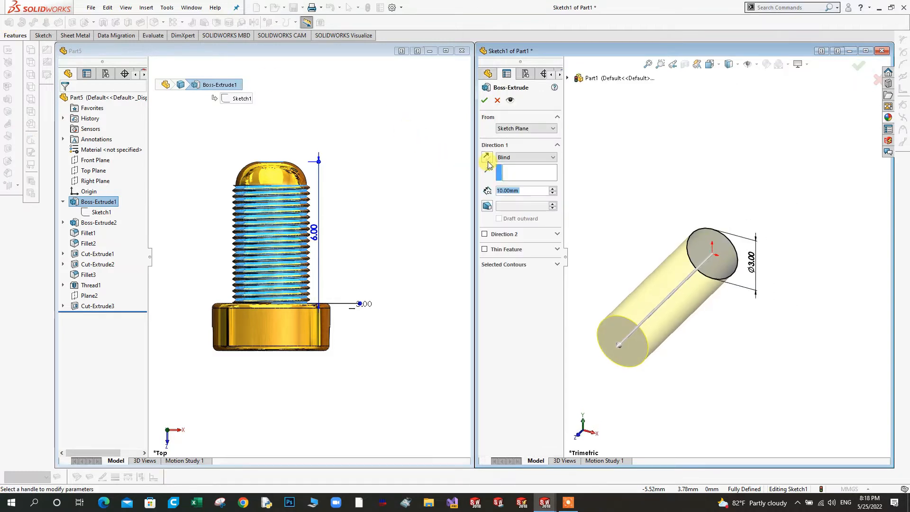
text(6)
key(Return)
click(484, 101)
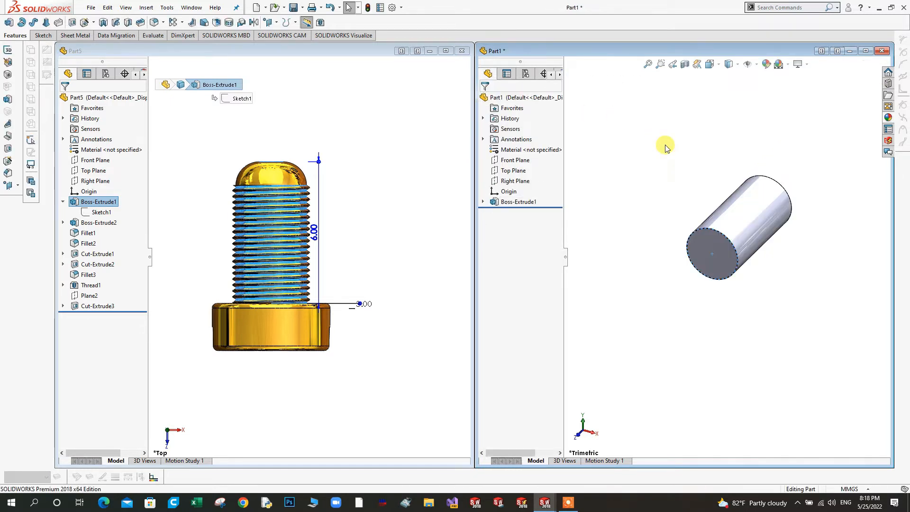
- Show the dimensions and underlying sketch of the reference screw's head extrusion
click(362, 189)
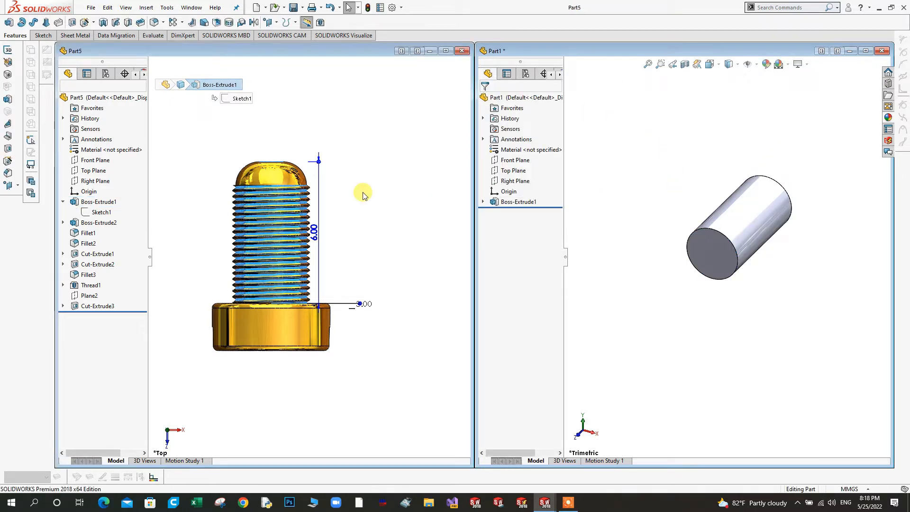
click(85, 224)
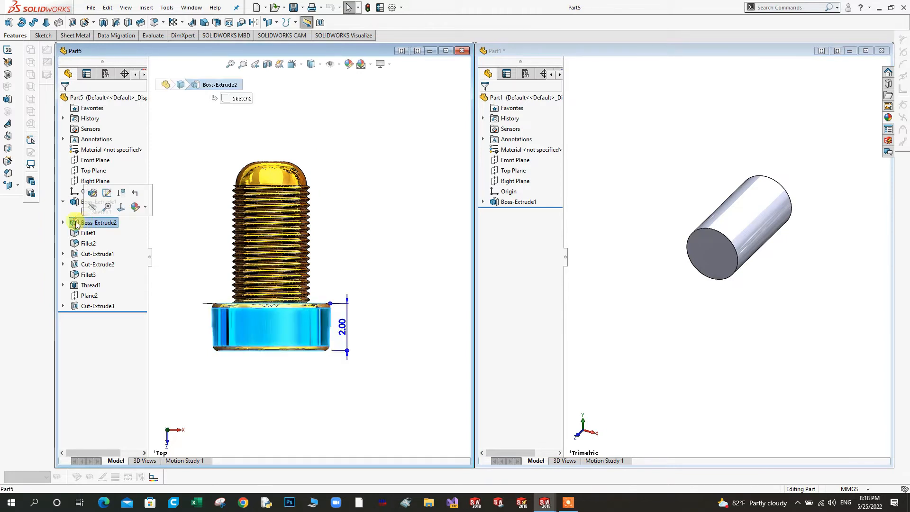
click(63, 222)
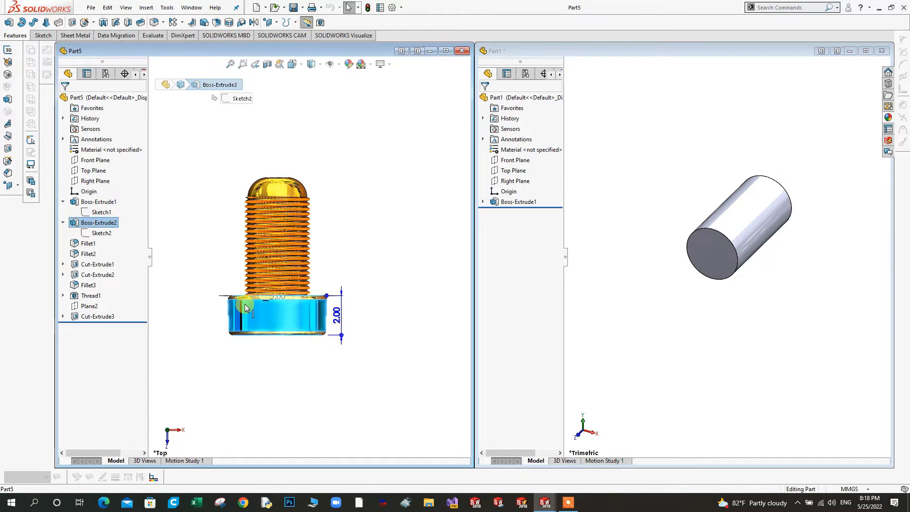
scroll(285, 293, up, 2)
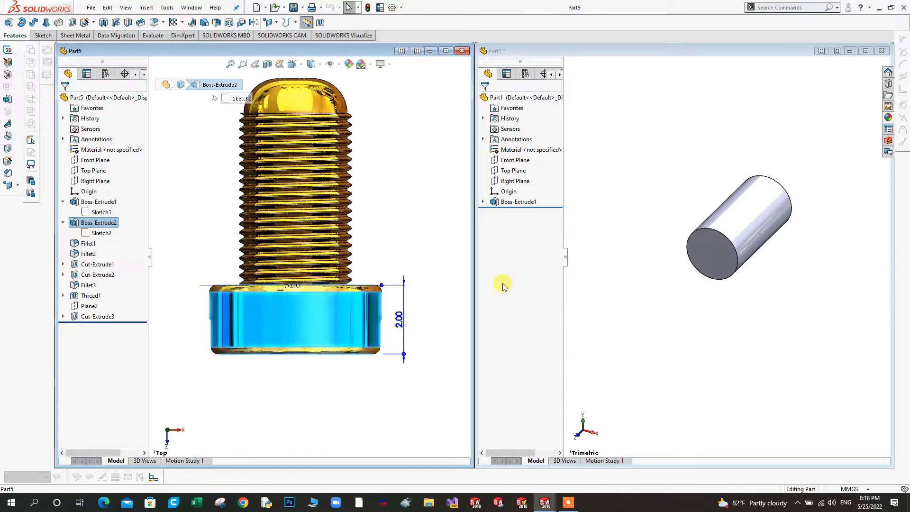
- Start a sketch on the shank's front circular end face, viewed normal to it
click(719, 247)
right_click(717, 247)
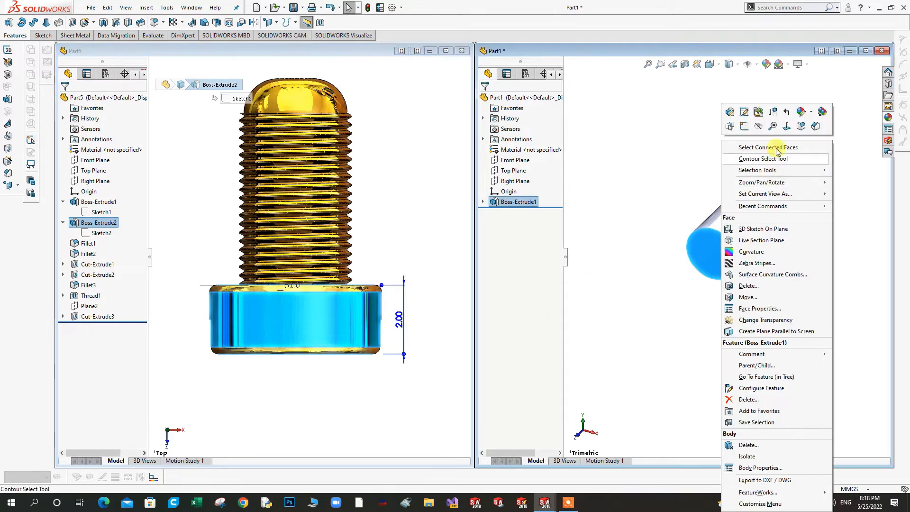
click(787, 126)
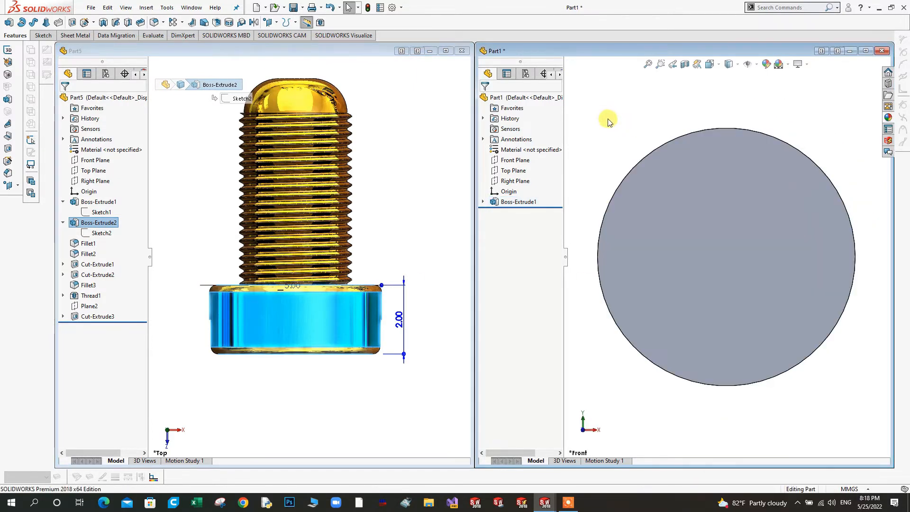
right_click(715, 184)
click(737, 126)
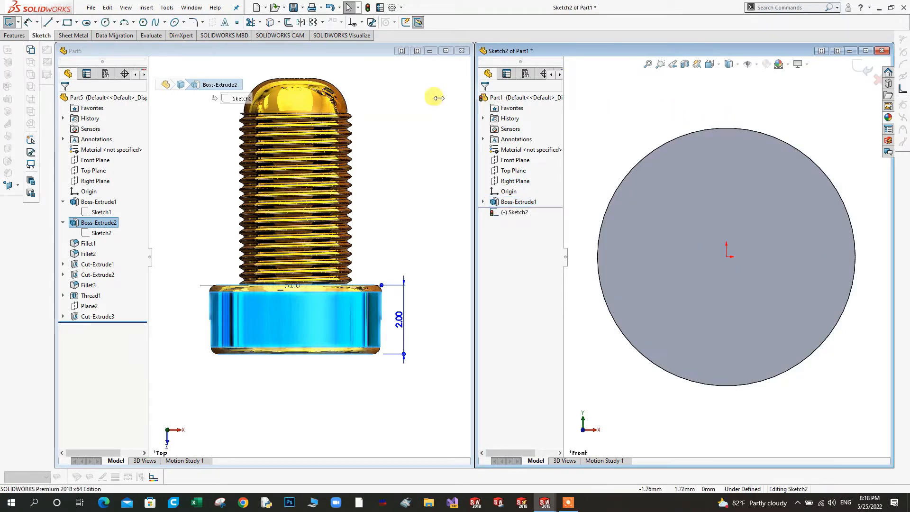
- Sketch a circle about 3.8 mm in diameter centred on the origin, around the shank's outline
click(105, 23)
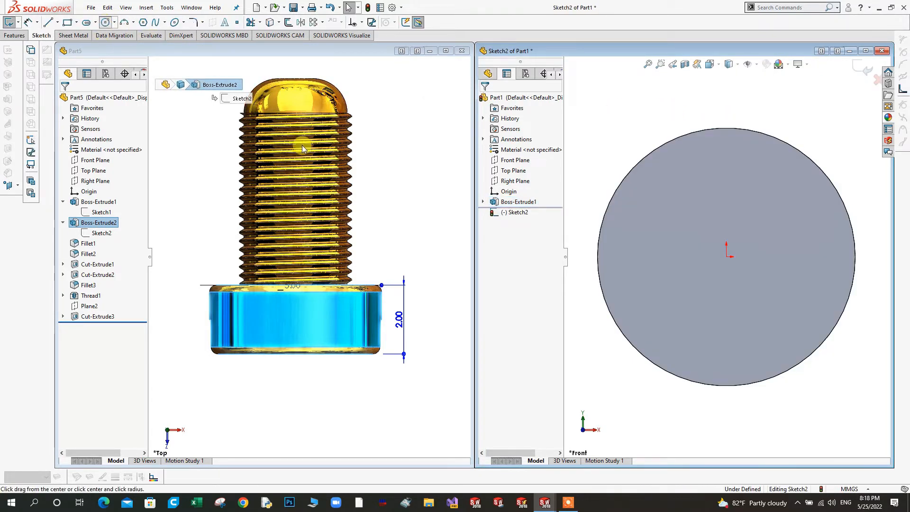
scroll(727, 260, up, 3)
click(726, 256)
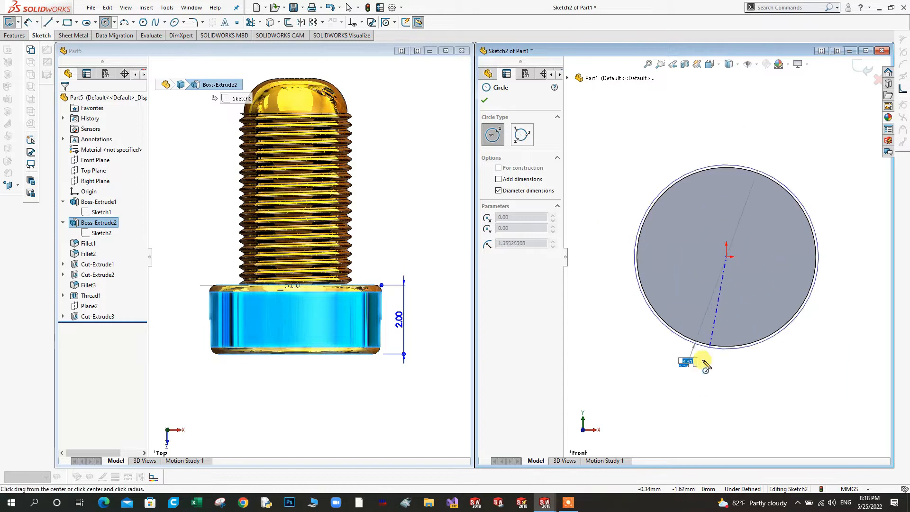
click(698, 364)
- Dimension the outer circle's diameter and set it to 5 mm
right_click(698, 366)
click(816, 356)
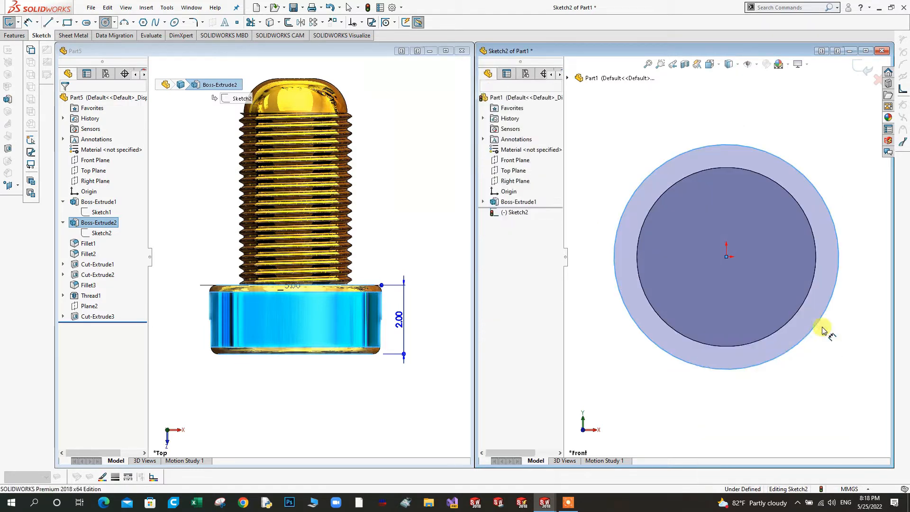
click(827, 308)
click(858, 263)
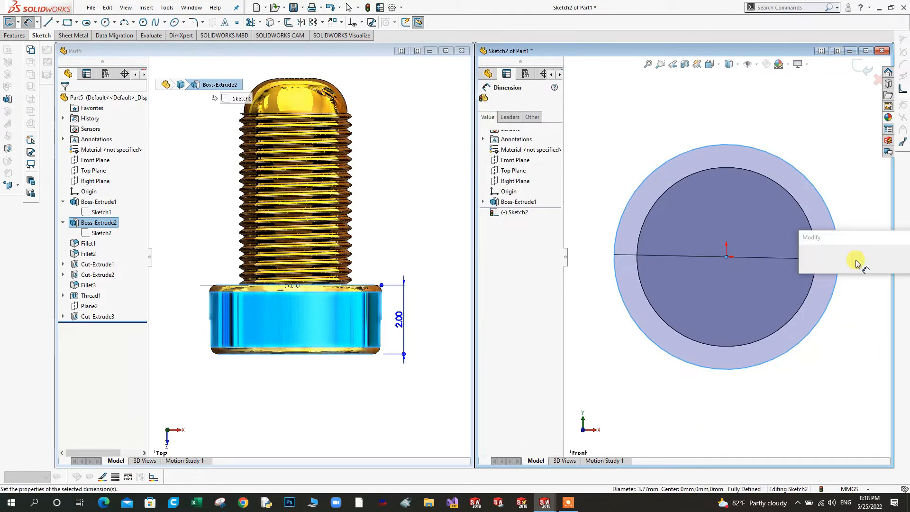
text(5)
key(Return)
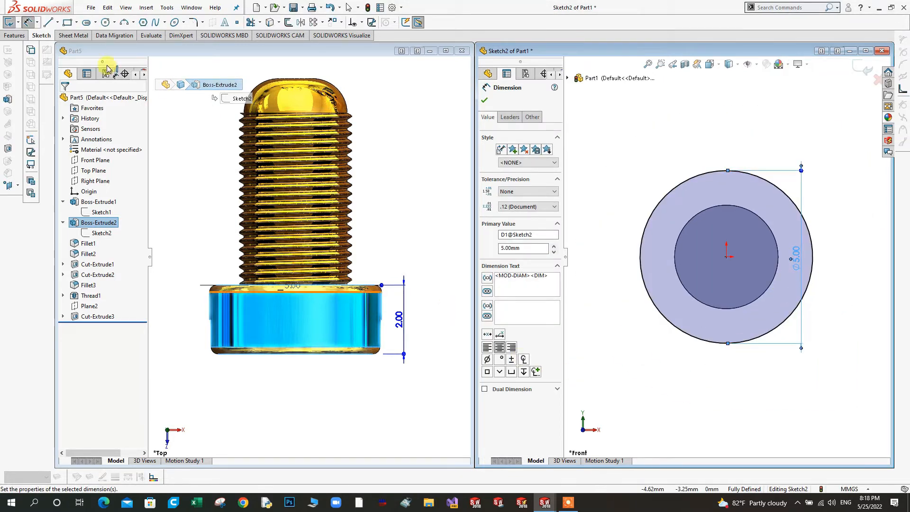
- Extrude the 5 mm circle as a blind boss 2 mm deep, merged with the shank, to form the head
click(16, 36)
click(9, 23)
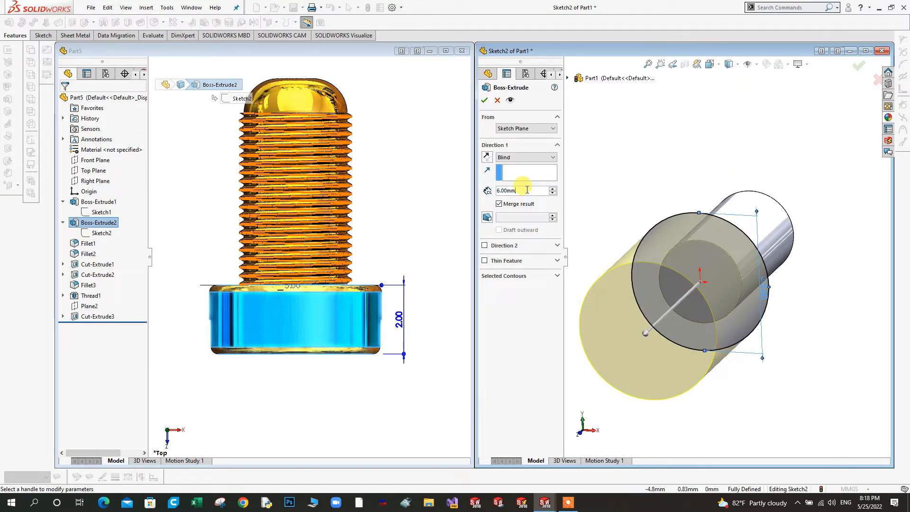
text(3)
key(BackSpace)
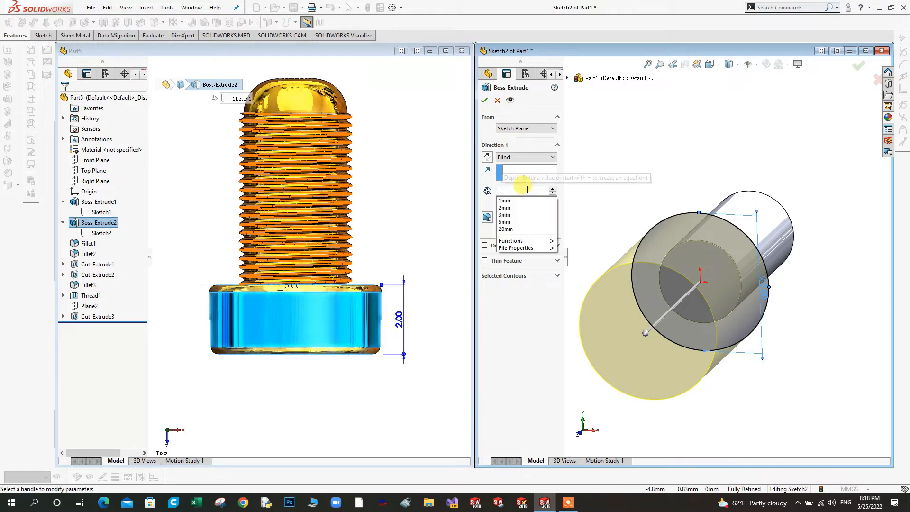
text(2)
key(Return)
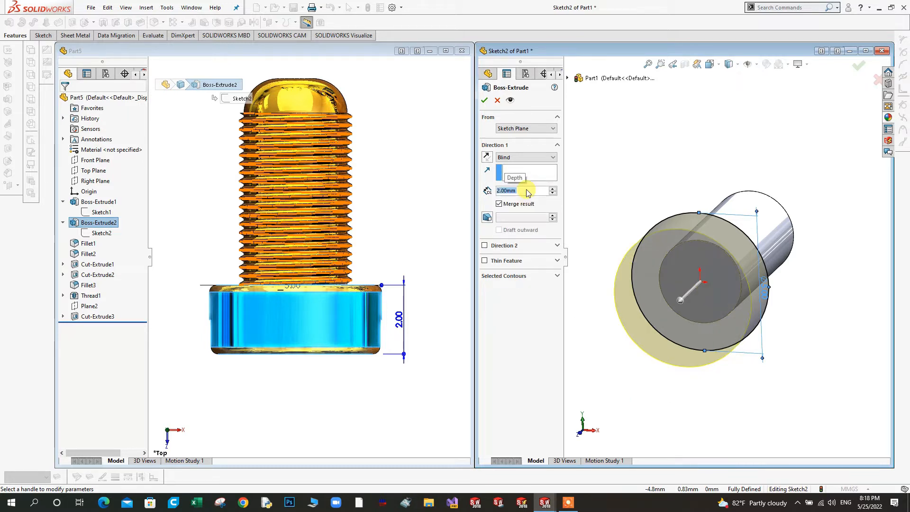
click(483, 100)
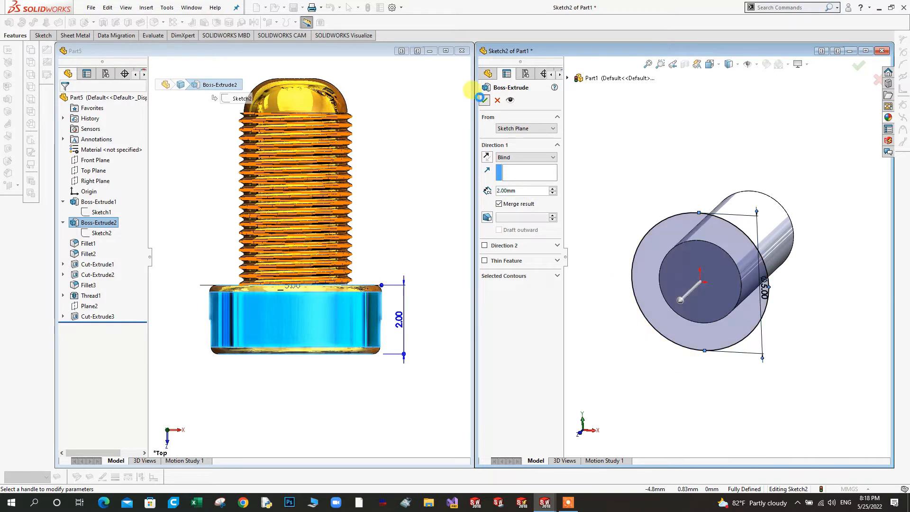
scroll(713, 223, up, 3)
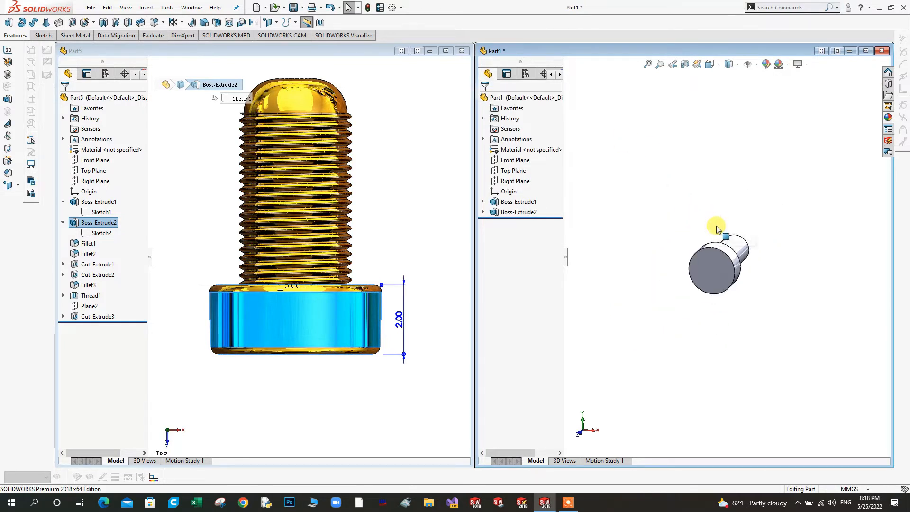
middle_drag(717, 228, 693, 257)
- Check the location and radius of the two head-edge fillets on the reference screw
click(171, 239)
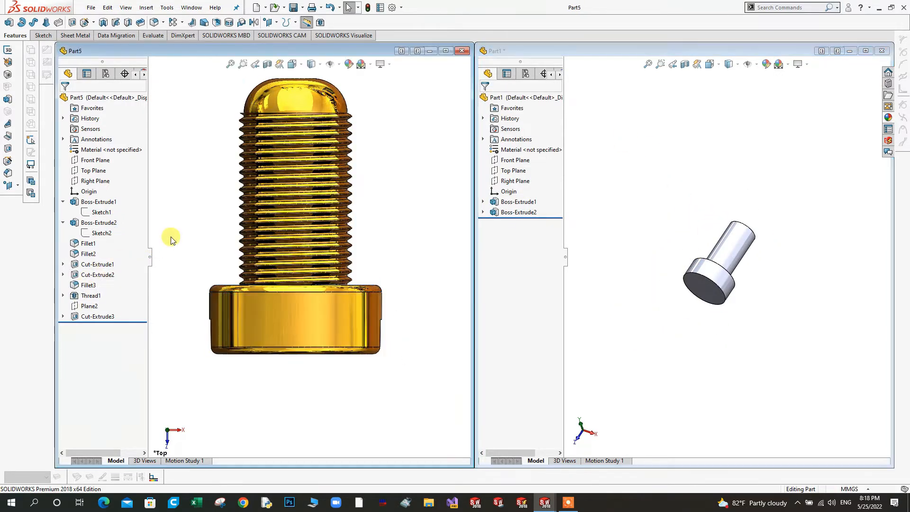
click(88, 244)
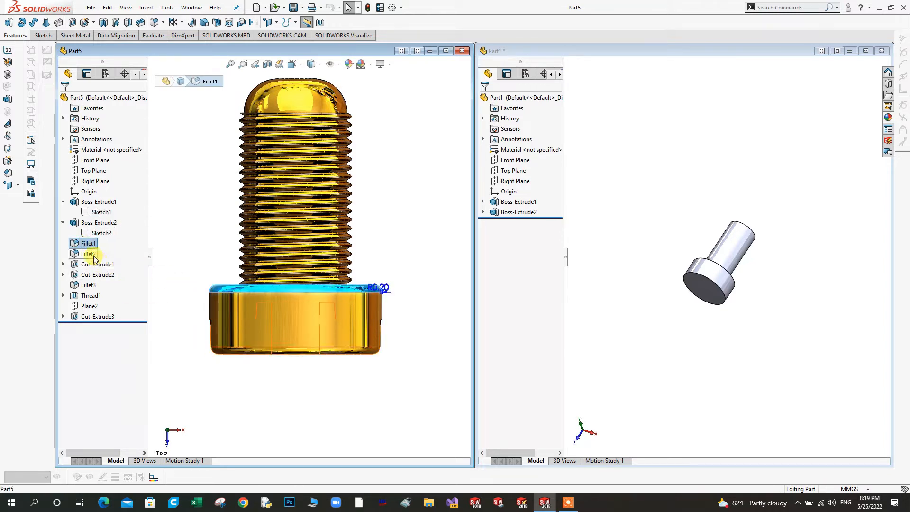
click(89, 255)
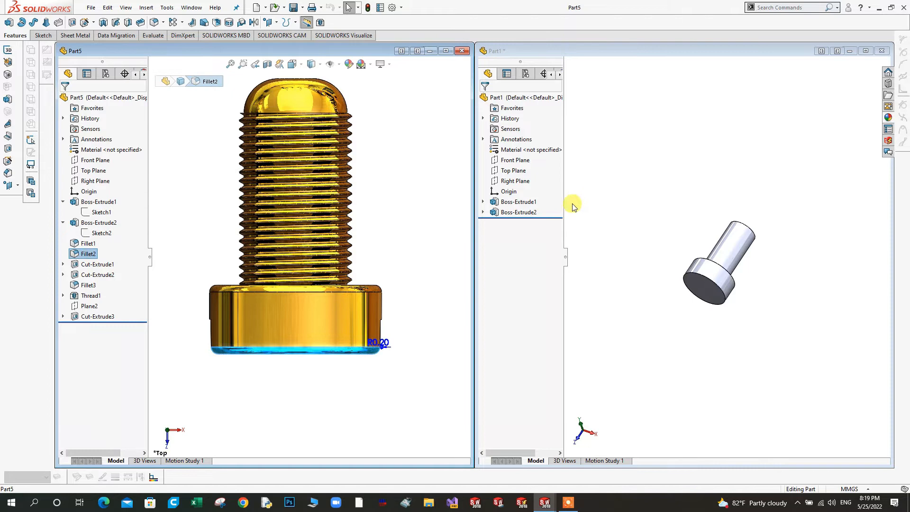
- Fillet the outer edge of the head's free end face with a 0.2 mm radius, matching the reference screw
click(88, 244)
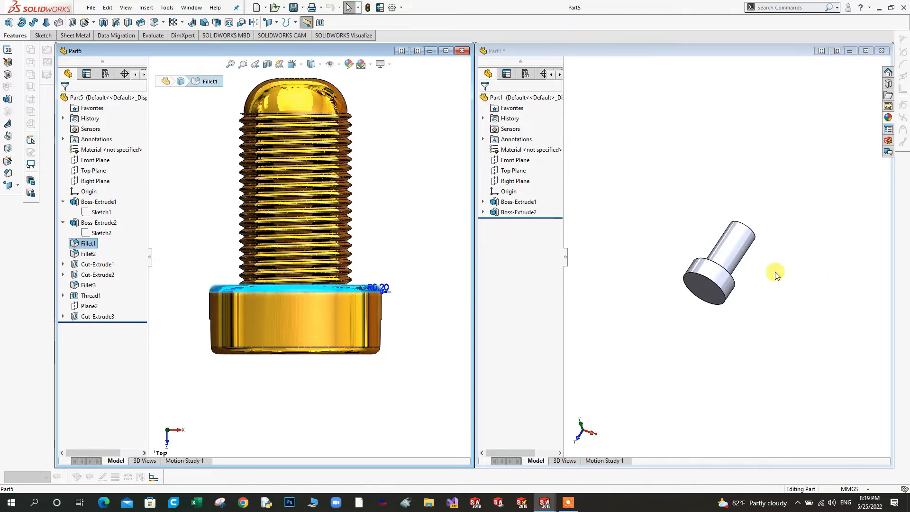
scroll(718, 278, down, 4)
click(627, 183)
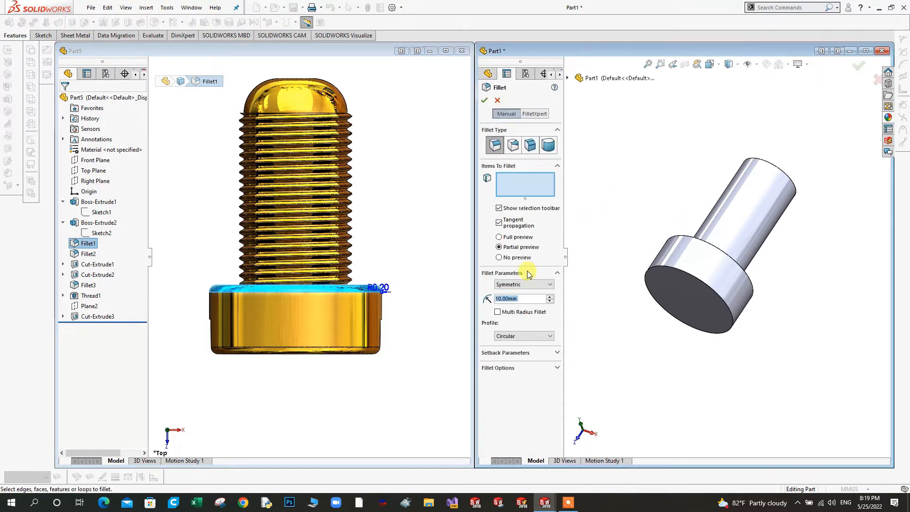
text(0.2)
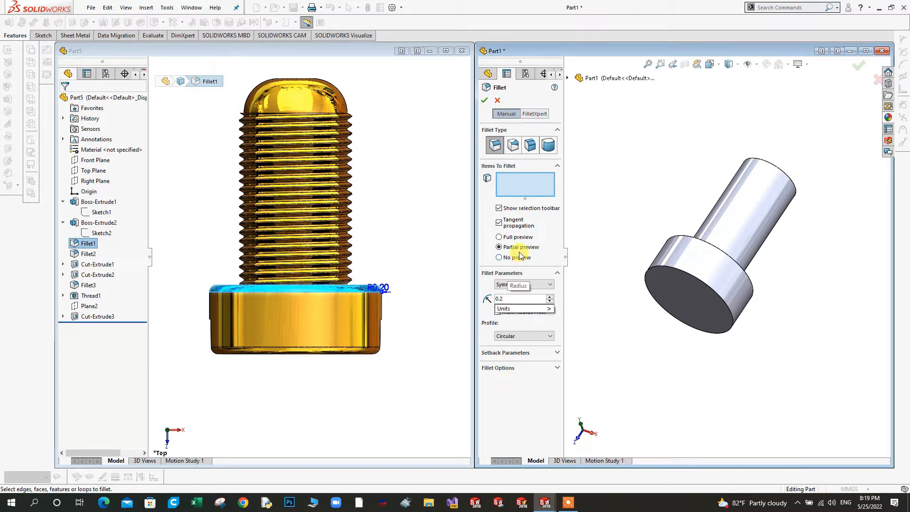
key(Return)
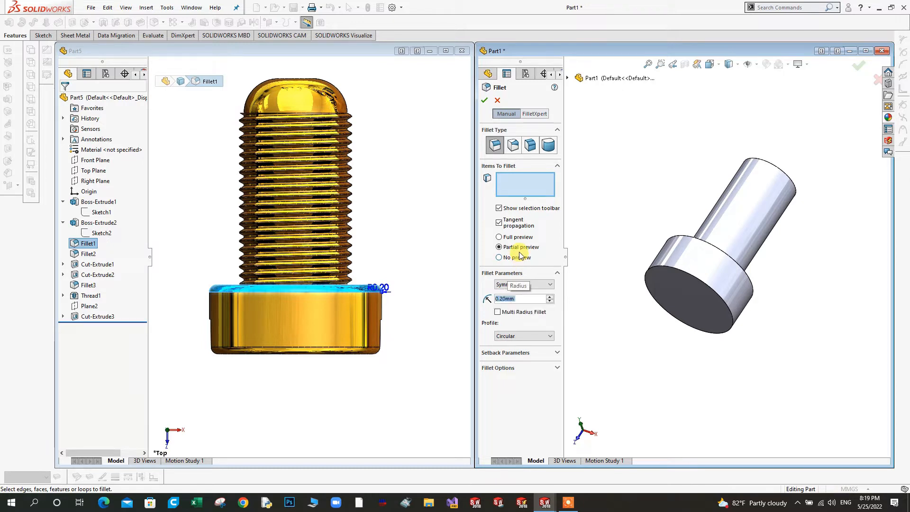
click(683, 287)
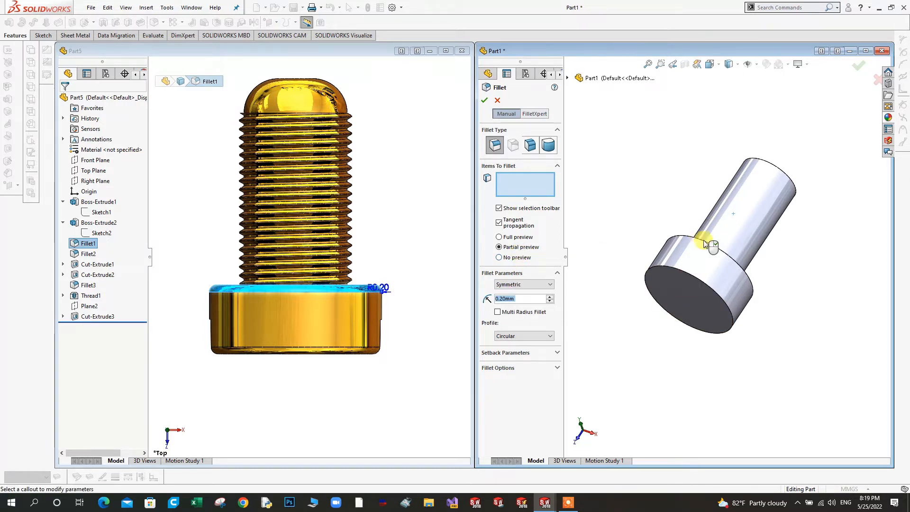
middle_drag(703, 244, 684, 233)
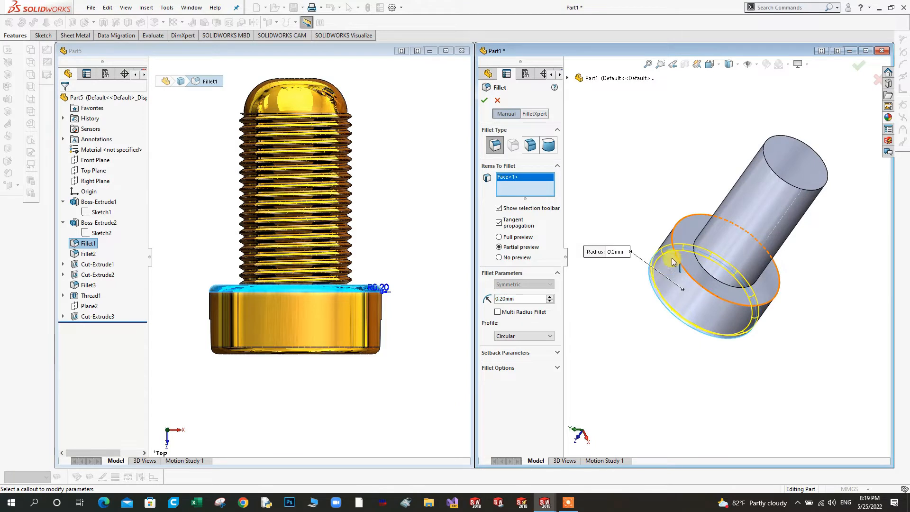
click(685, 233)
click(684, 232)
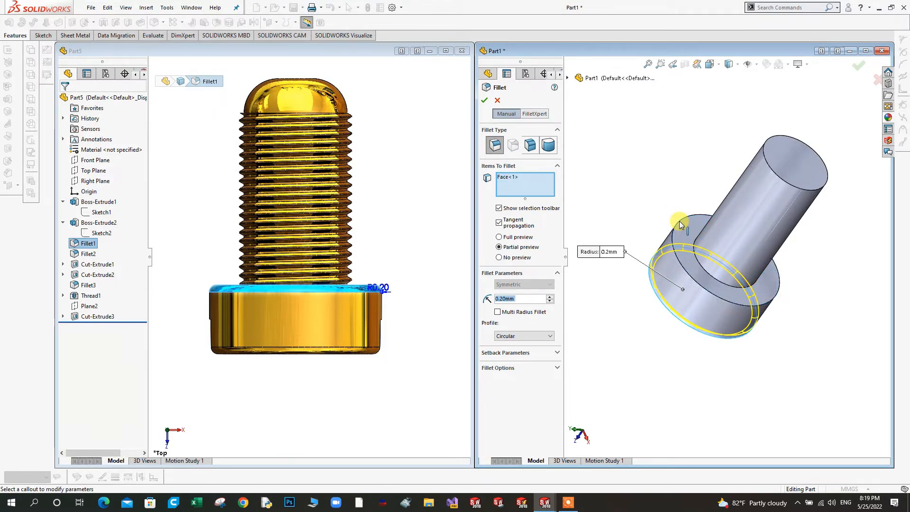
click(485, 101)
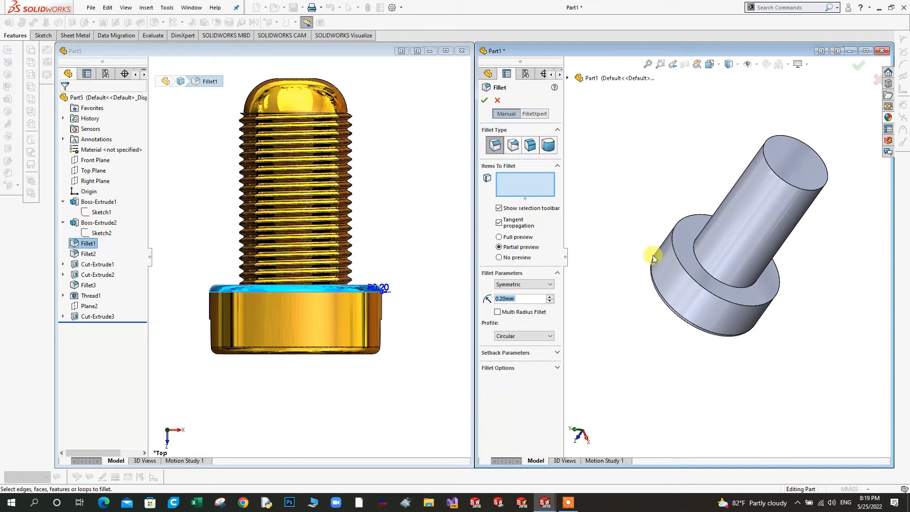
- Fillet the head's outer edge on the shank side with a 0.2 mm radius and finish the fillets
click(672, 233)
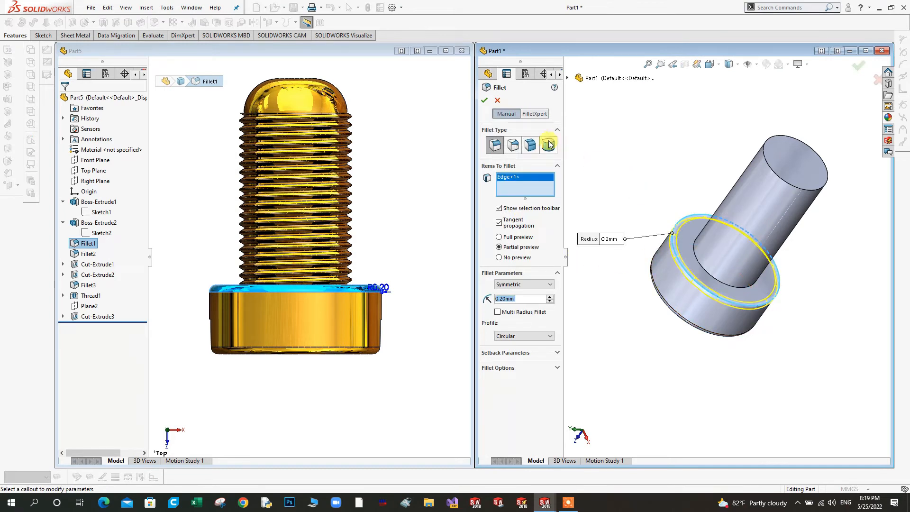
click(484, 103)
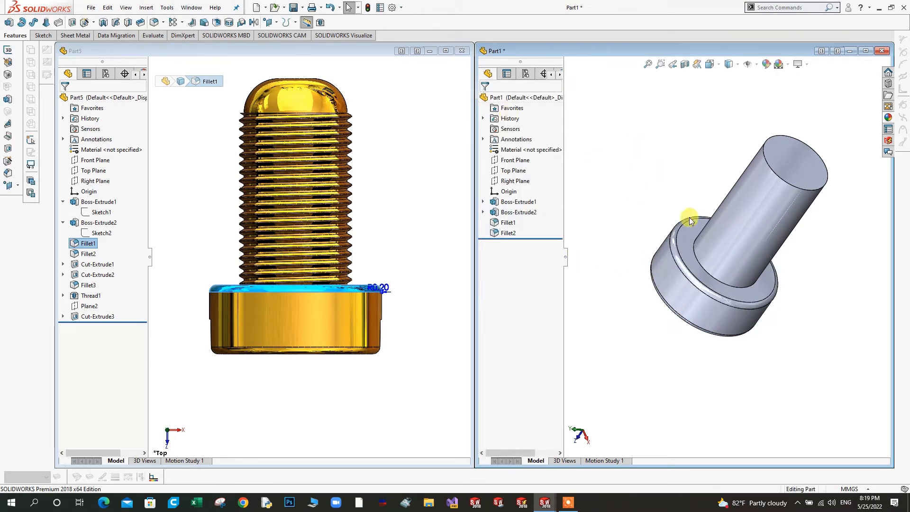
scroll(751, 291, up, 3)
middle_drag(752, 290, 784, 238)
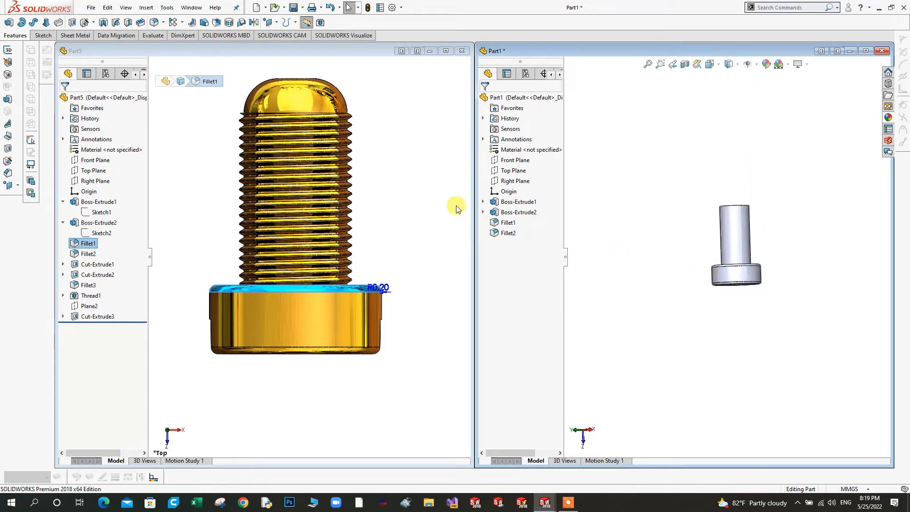
- Examine the sketch dimensions of the reference screw's first slot cut in the front view
click(375, 223)
click(104, 264)
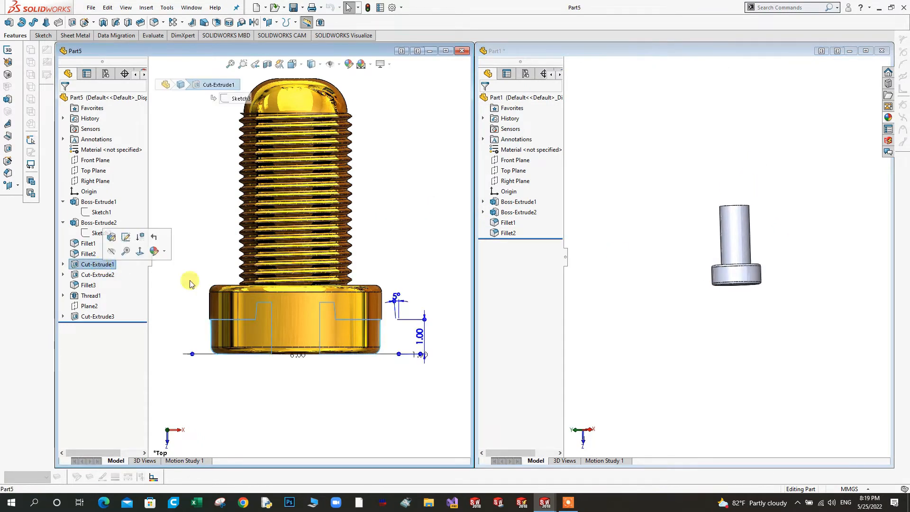
scroll(310, 259, up, 2)
scroll(313, 342, down, 1)
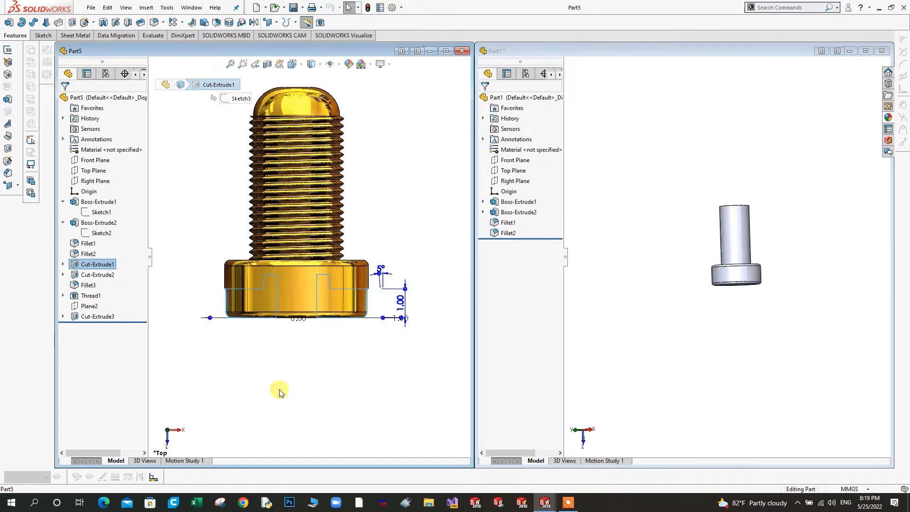
click(164, 441)
scroll(299, 278, up, 3)
scroll(358, 208, down, 2)
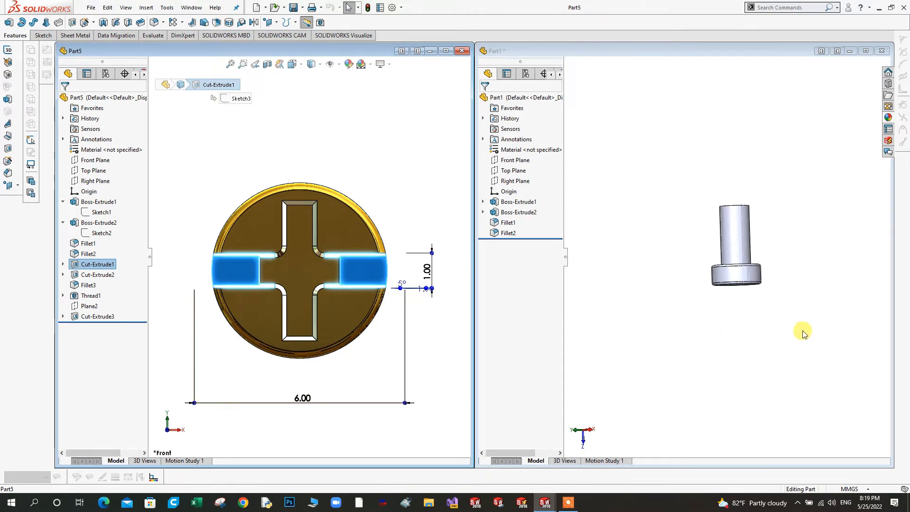
- Sketch a horizontal centre rectangle about 6.13 by 0.85 mm on the head's end face, centred on the origin
middle_drag(773, 270, 723, 234)
right_click(693, 237)
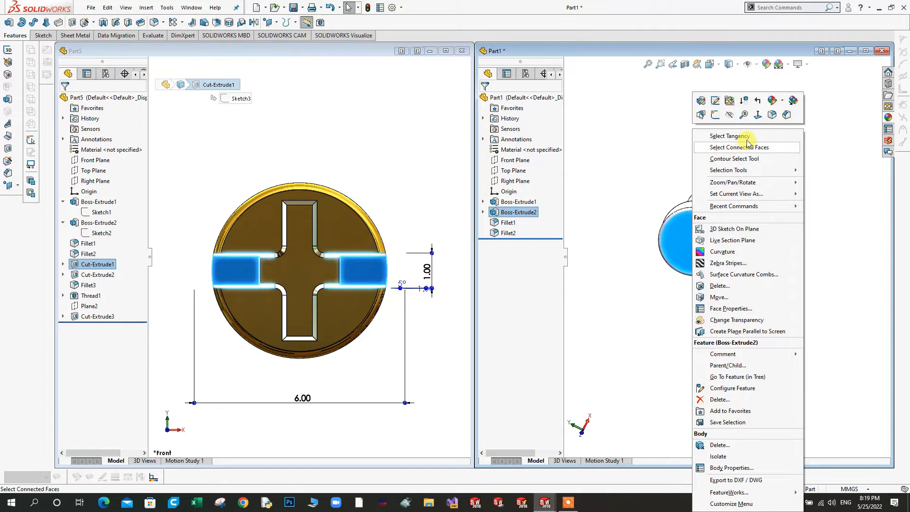
click(758, 114)
key(Escape)
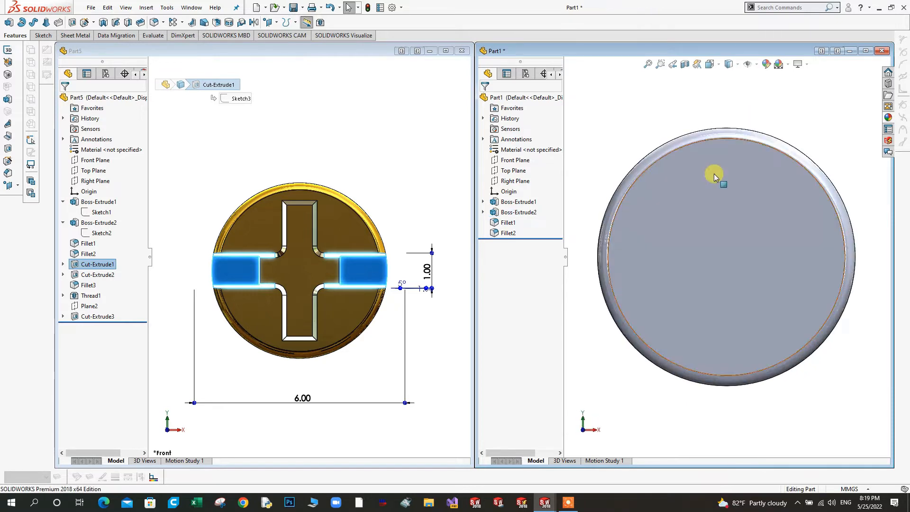
right_click(715, 175)
click(725, 114)
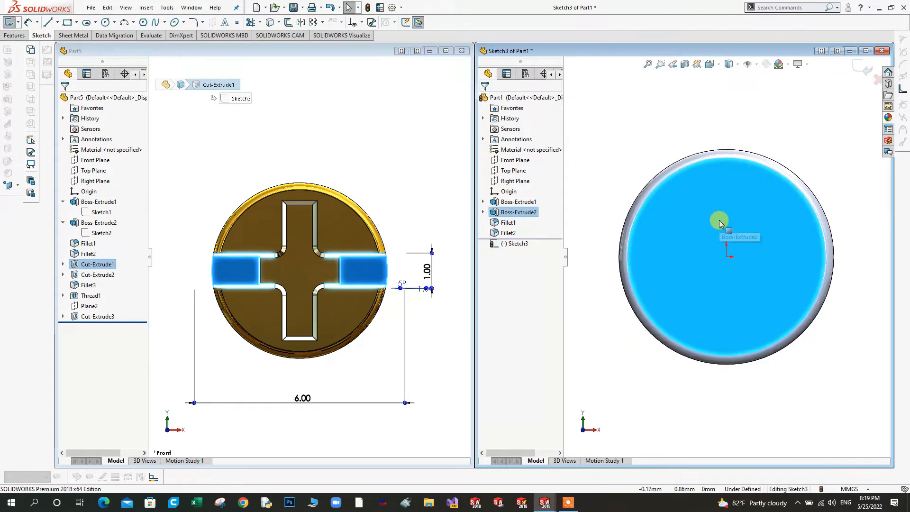
click(76, 24)
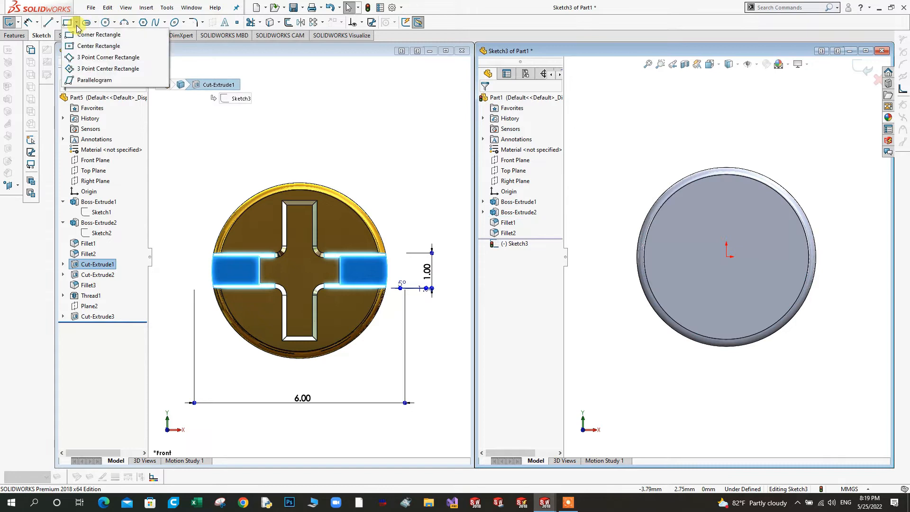
click(98, 46)
drag(739, 269, 836, 273)
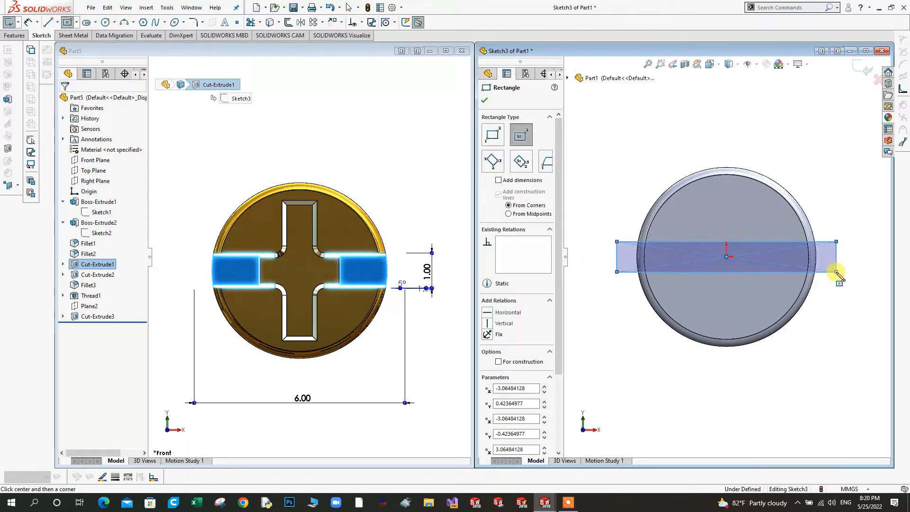
- Dimension the slot rectangle with a height of 1 mm and a length of 6 mm
right_click(837, 274)
click(867, 259)
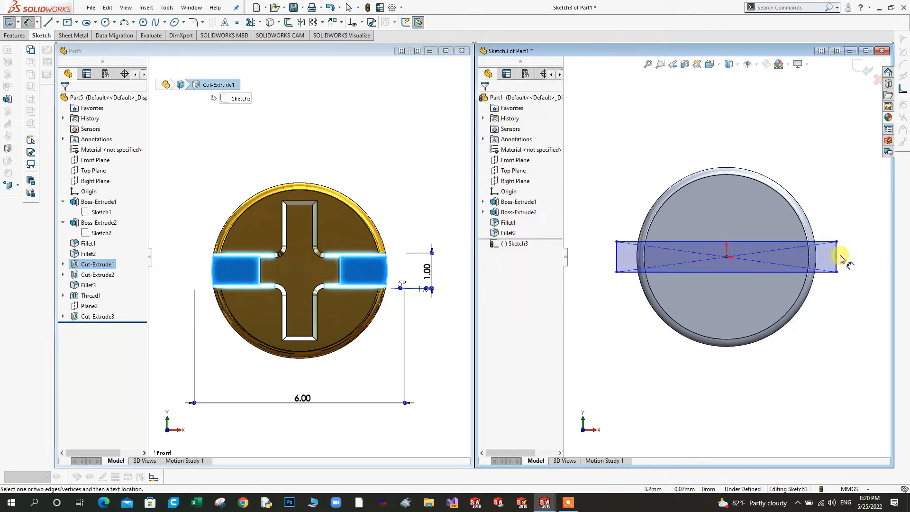
click(836, 259)
click(849, 255)
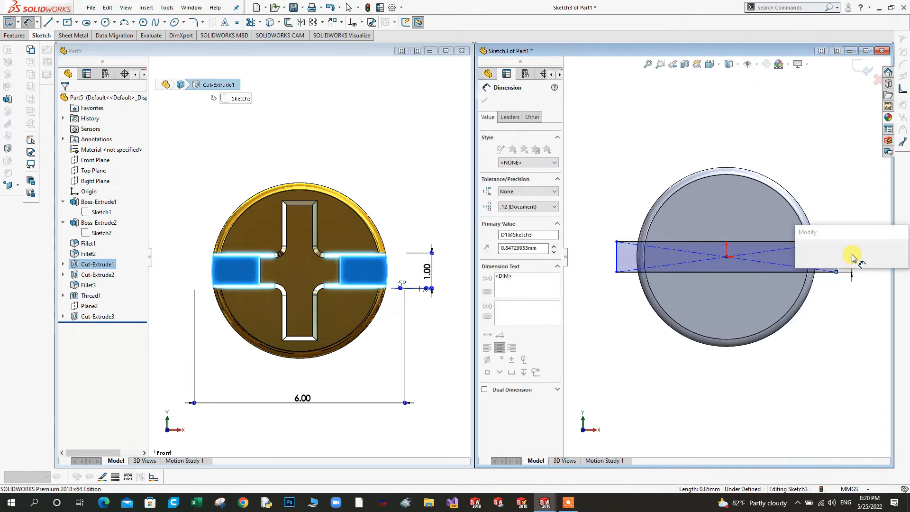
text(1)
key(Return)
click(770, 273)
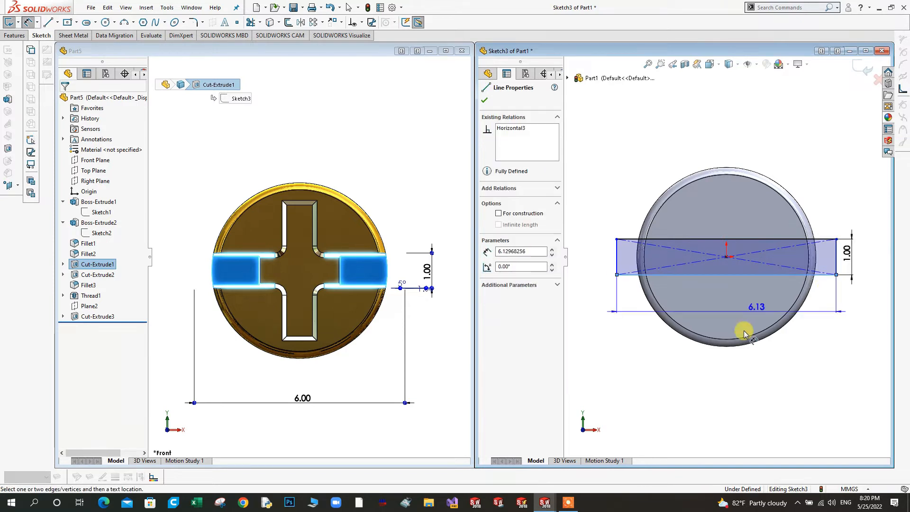
click(720, 404)
text(6)
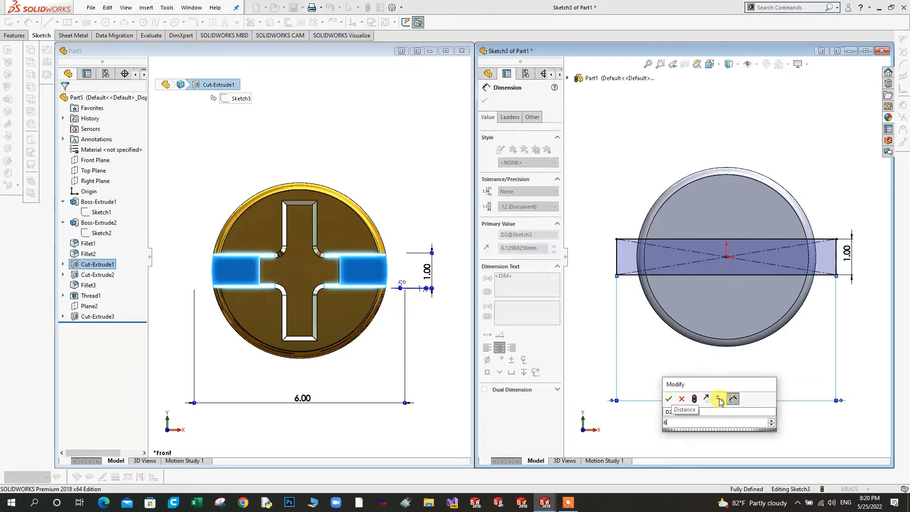
key(Return)
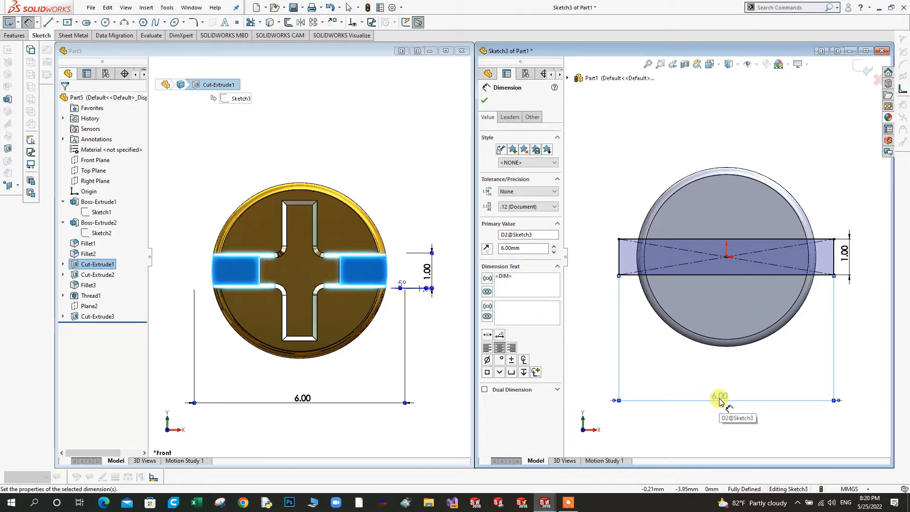
- Check the depth and draft angle of the first slot cut on the reference screw
click(350, 152)
middle_drag(264, 337, 256, 269)
click(237, 280)
click(97, 264)
middle_drag(189, 402, 175, 423)
click(172, 424)
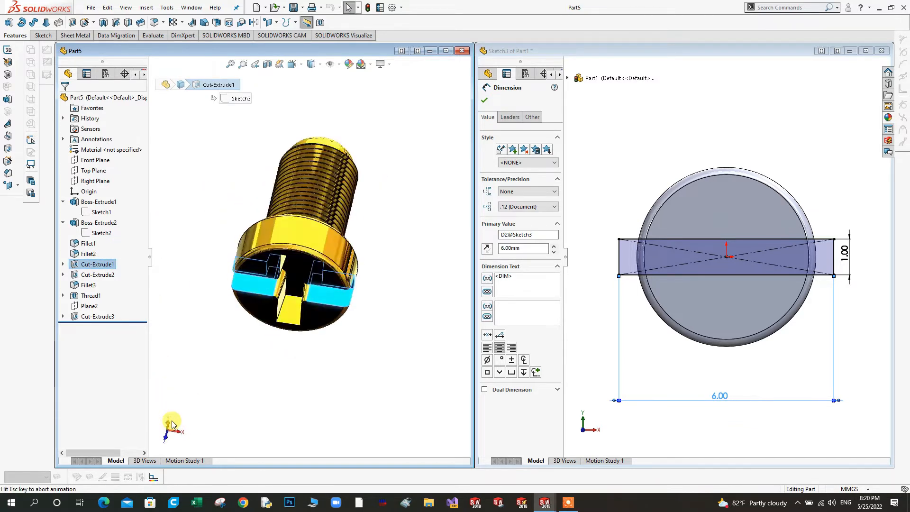
click(169, 441)
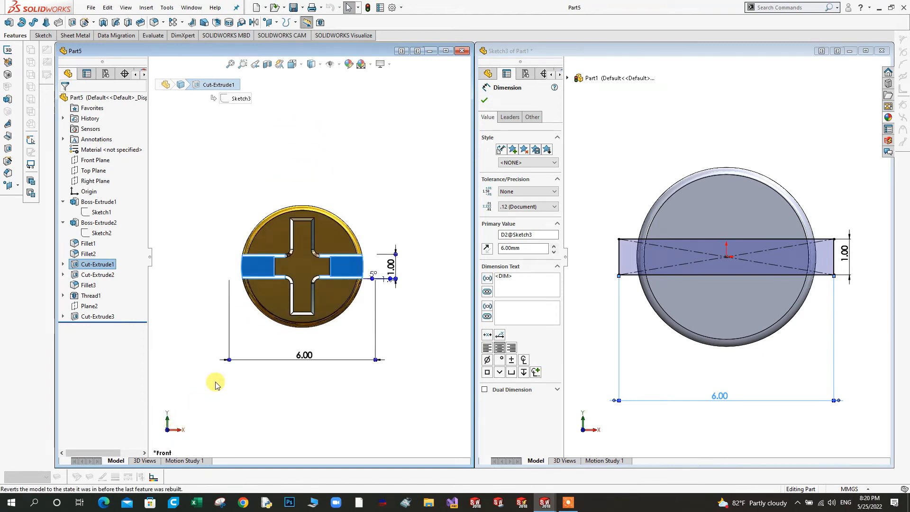
click(171, 420)
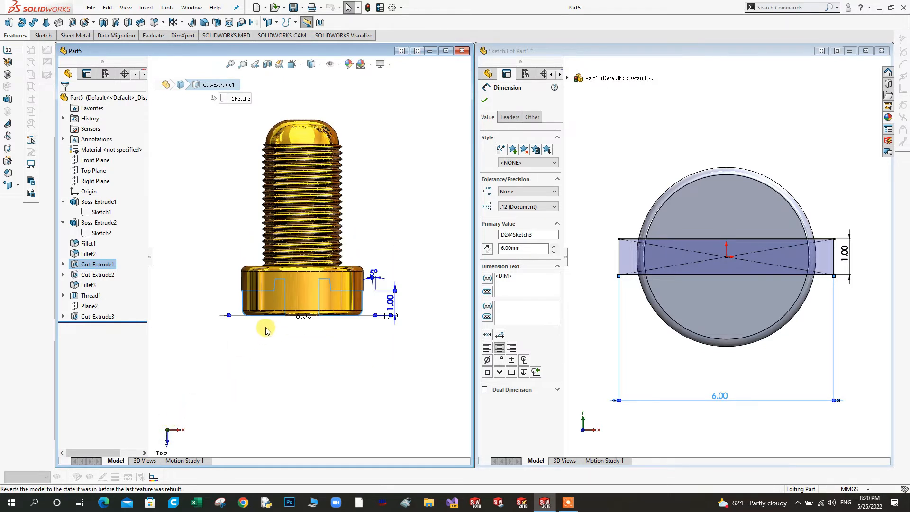
scroll(319, 311, down, 2)
scroll(416, 298, up, 1)
scroll(437, 259, down, 1)
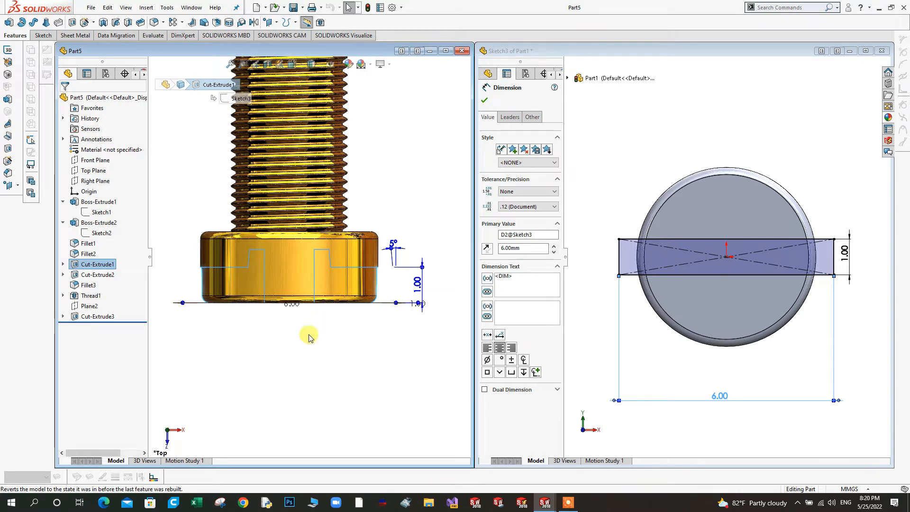
scroll(308, 294, up, 1)
scroll(259, 259, down, 1)
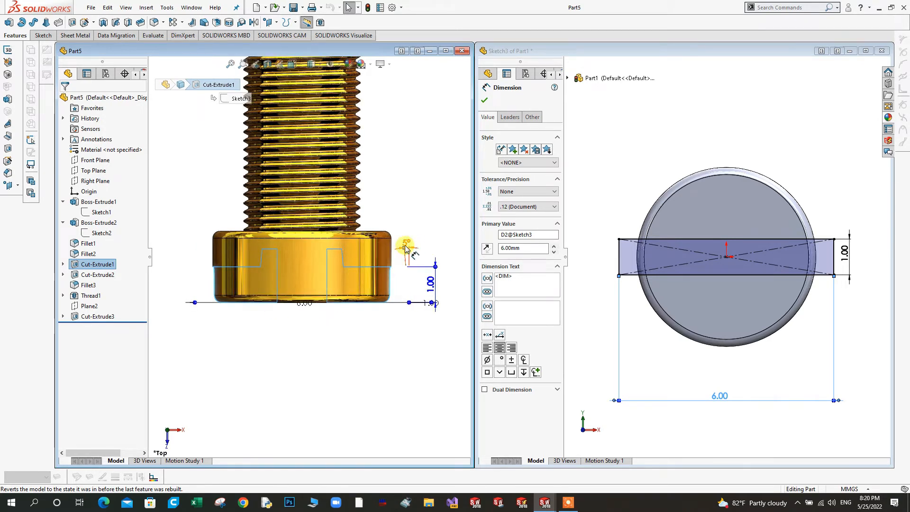
- Cut the slot rectangle into the head as a blind cut 1 mm deep with a 5° inward draft
click(686, 124)
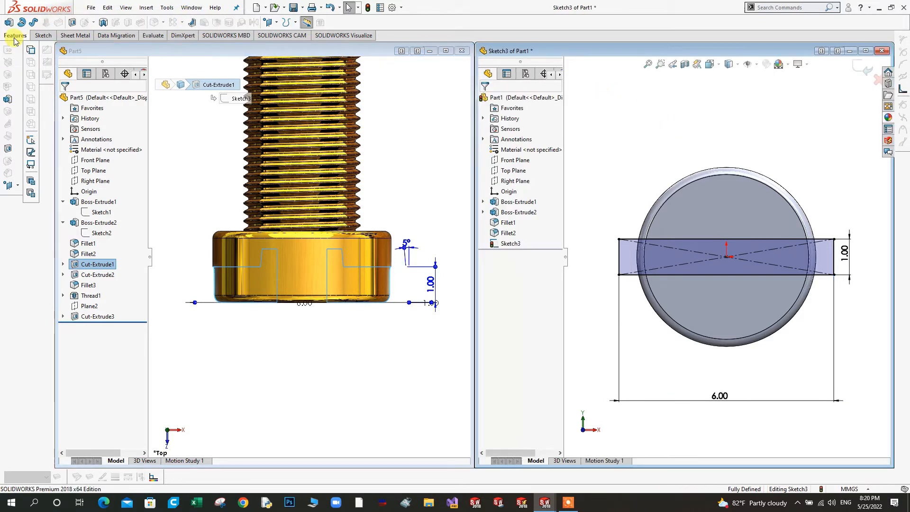
click(70, 23)
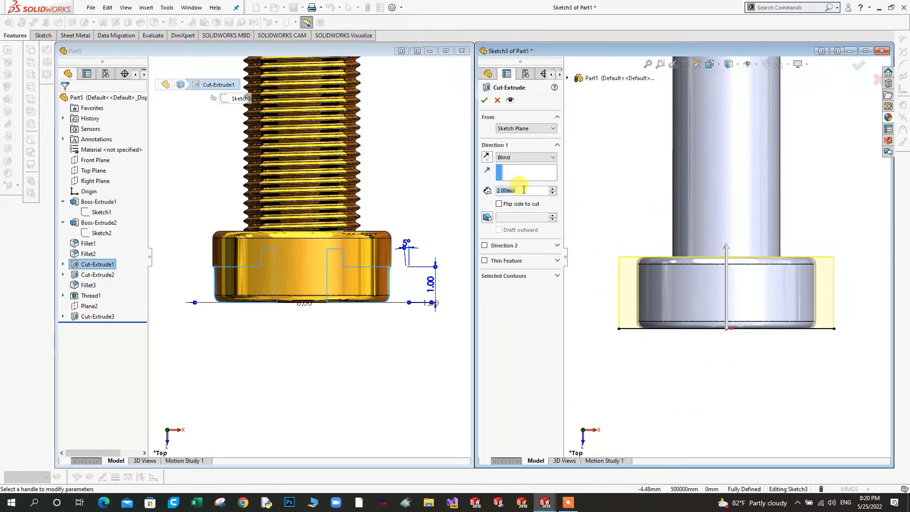
text(1)
key(Return)
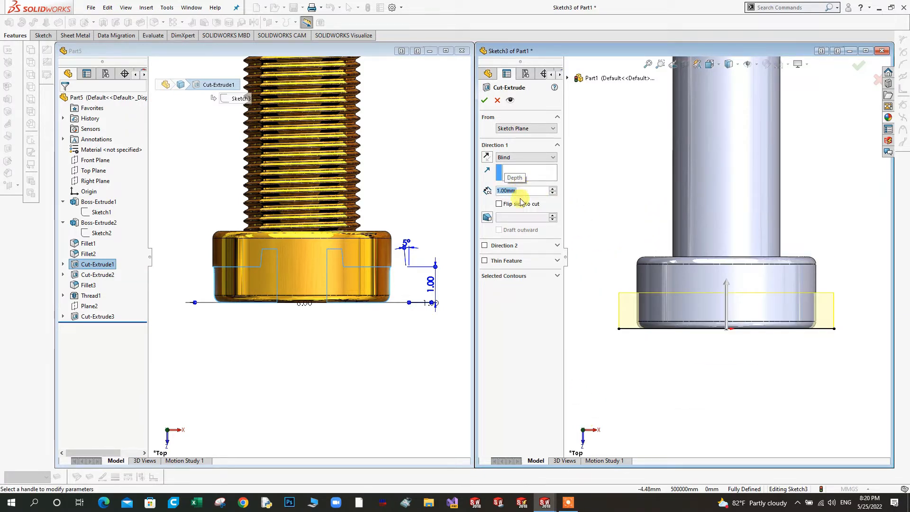
click(488, 217)
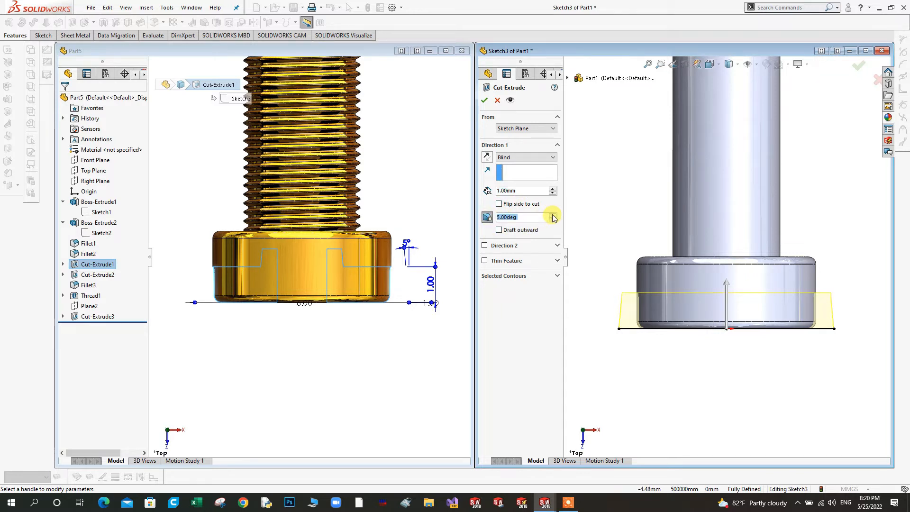
click(484, 100)
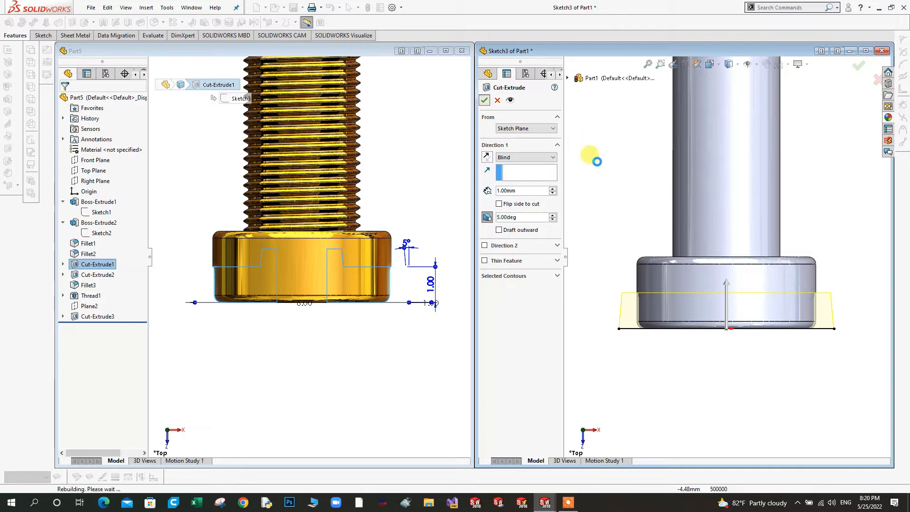
middle_drag(675, 299, 651, 176)
scroll(666, 176, up, 3)
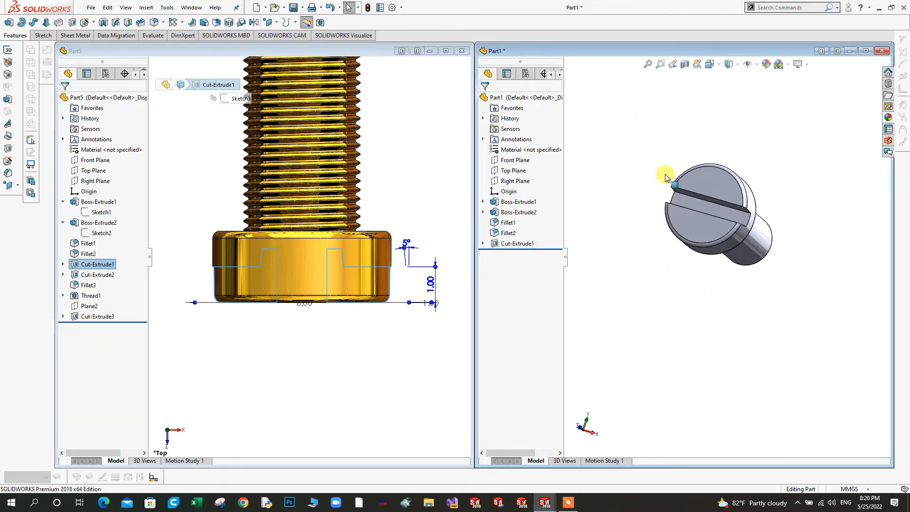
- Check the sketch dimensions of the cross-shaped second cut on the reference screw in front view
click(294, 378)
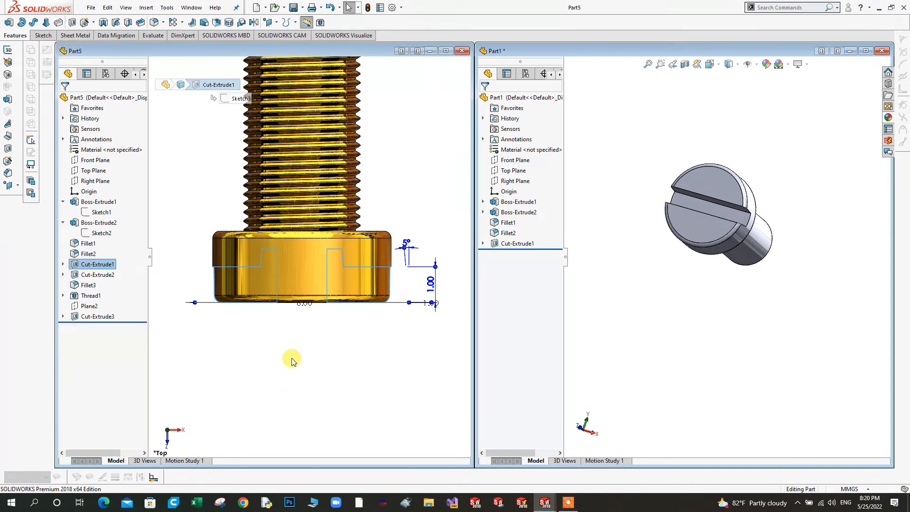
click(108, 275)
key(ctrl+1)
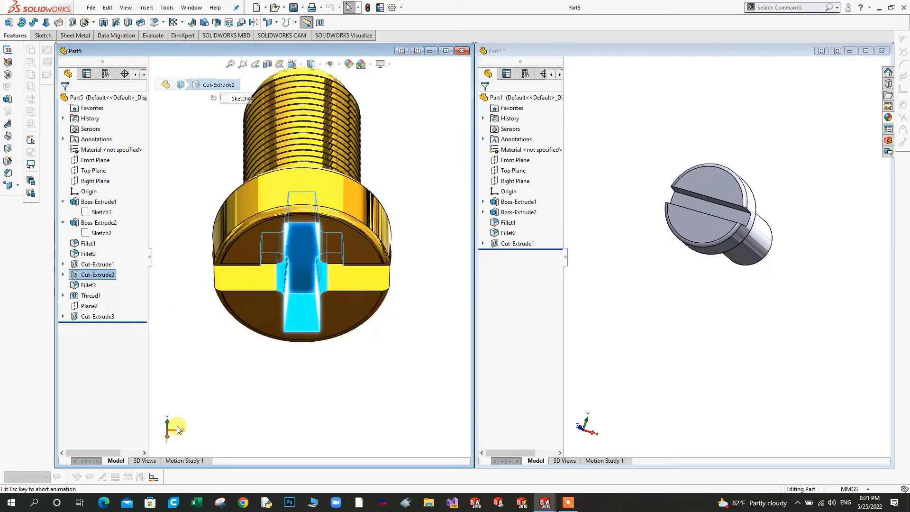
- Sketch an upright centre rectangle about 1.26 by 2.98 mm on the new screw's head face, centred on the origin
right_click(721, 189)
click(787, 116)
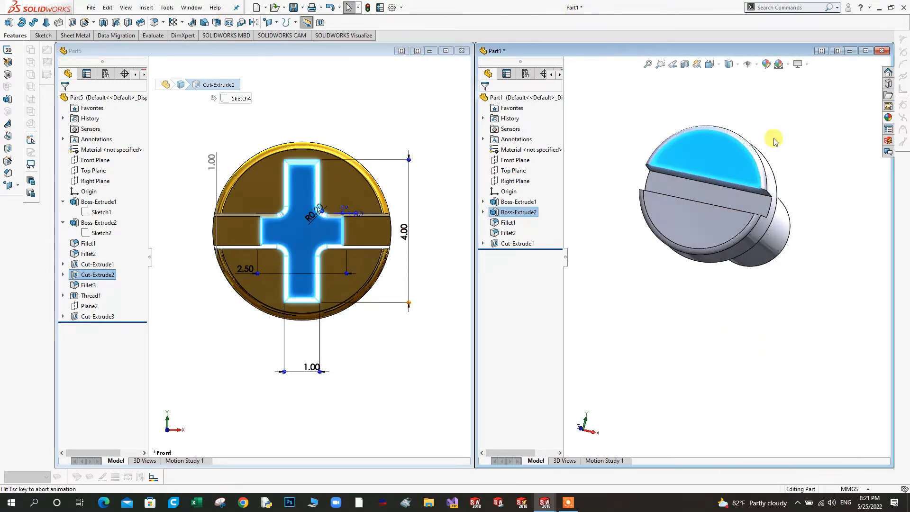
right_click(731, 175)
click(754, 115)
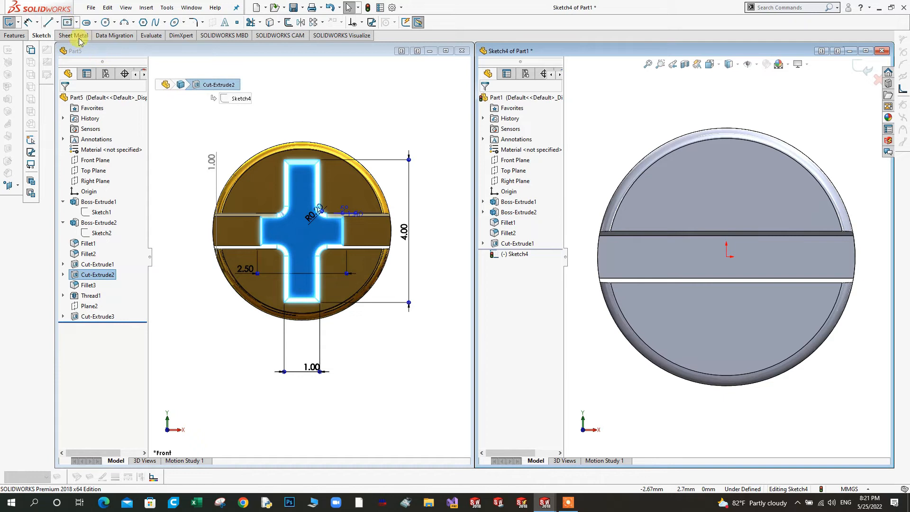
click(67, 22)
click(726, 257)
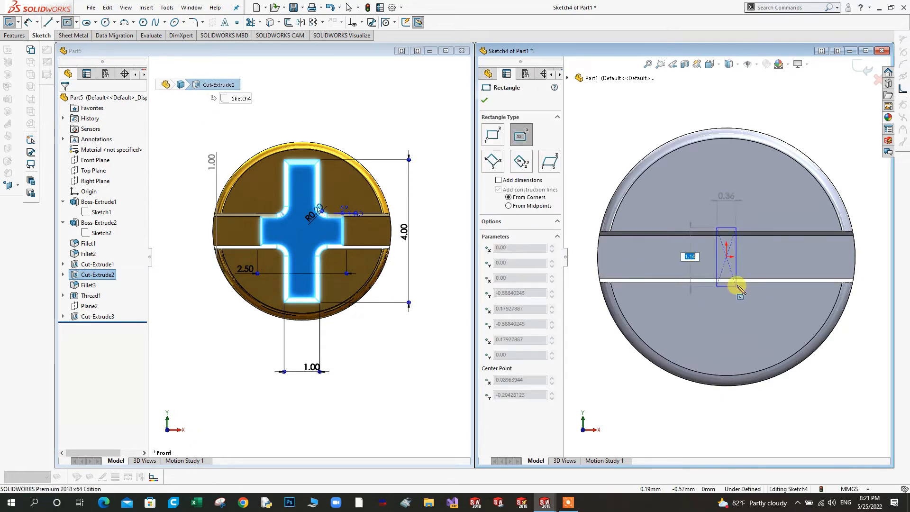
click(758, 333)
- Dimension the upright rectangle with a width of 1 mm and a height of 4 mm
right_click(759, 333)
click(829, 331)
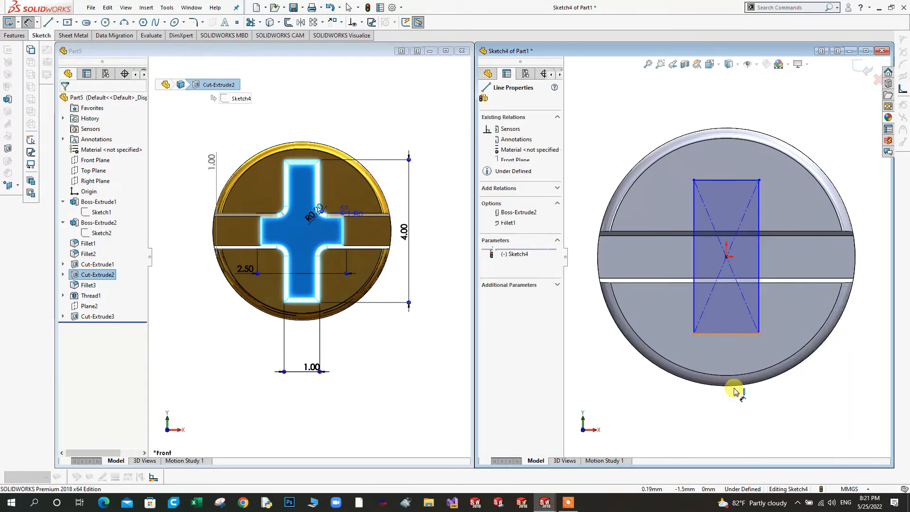
click(732, 424)
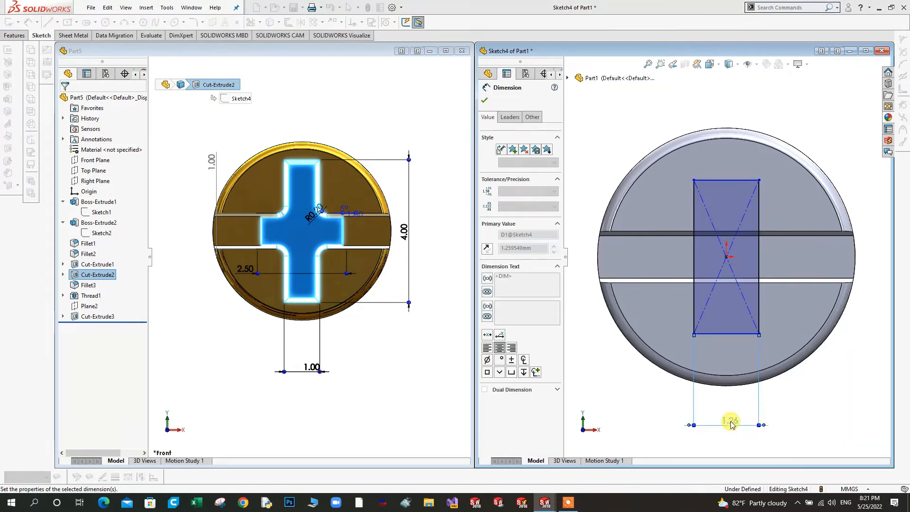
text(1)
key(Return)
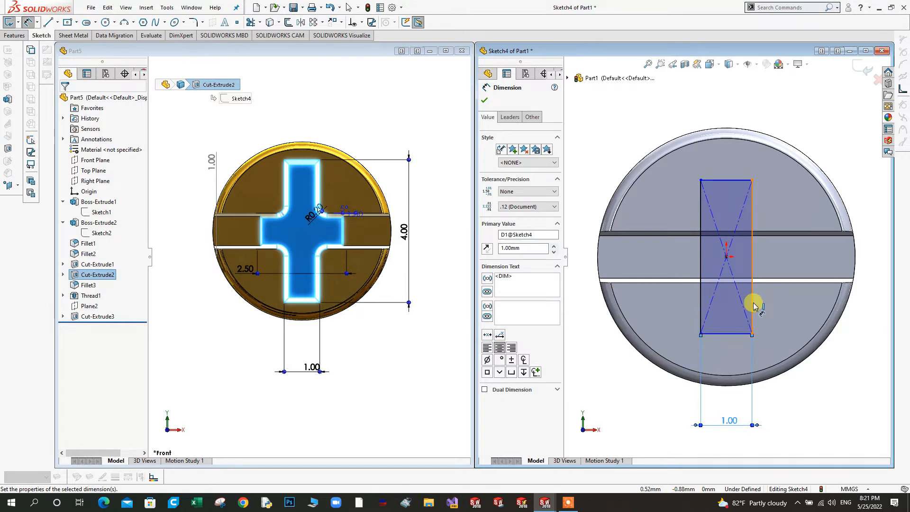
click(753, 305)
click(812, 258)
text(4)
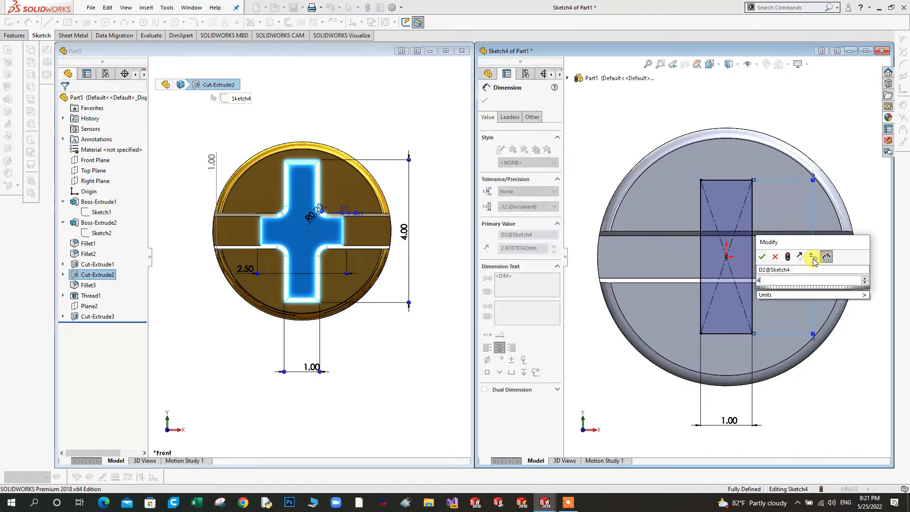
key(Return)
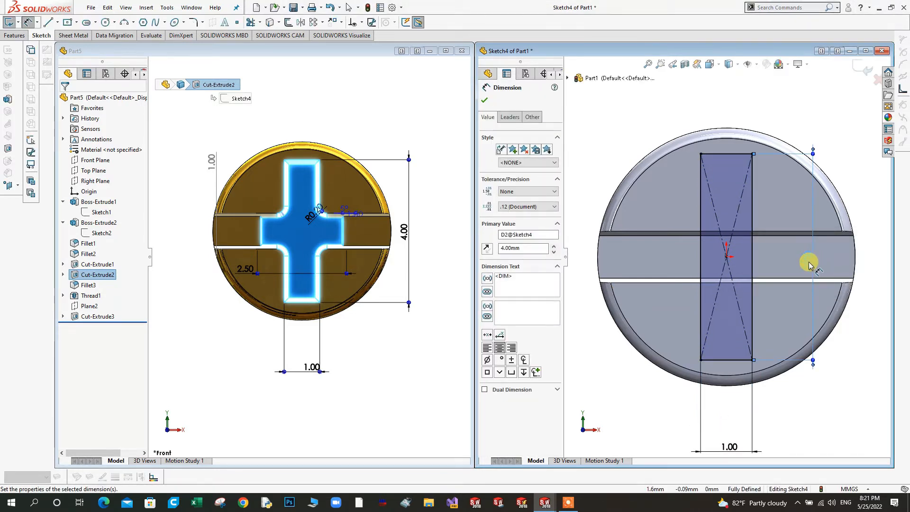
- Sketch a horizontal centre rectangle about 1.98 by 1 mm across the upright one, centred on the origin
click(67, 23)
click(726, 257)
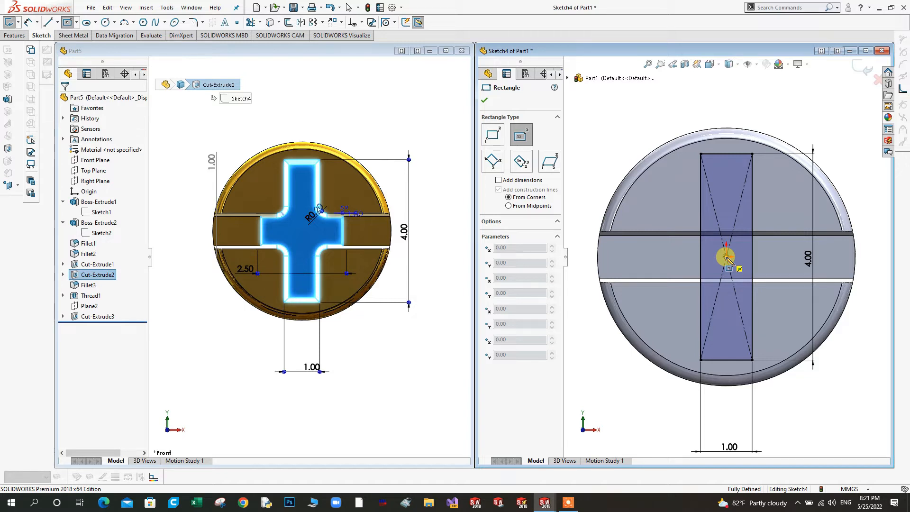
click(677, 232)
- Dimension the horizontal rectangle's length as 2.5 mm
right_click(676, 232)
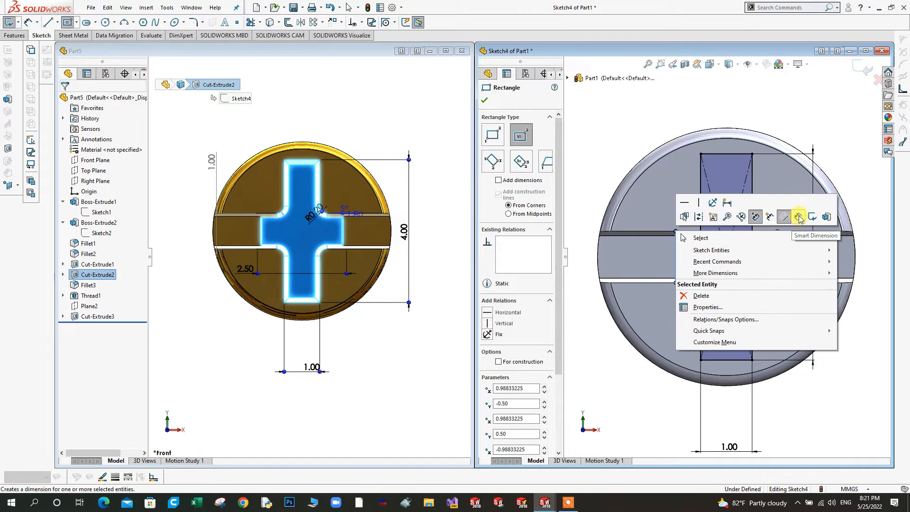
click(799, 218)
click(764, 283)
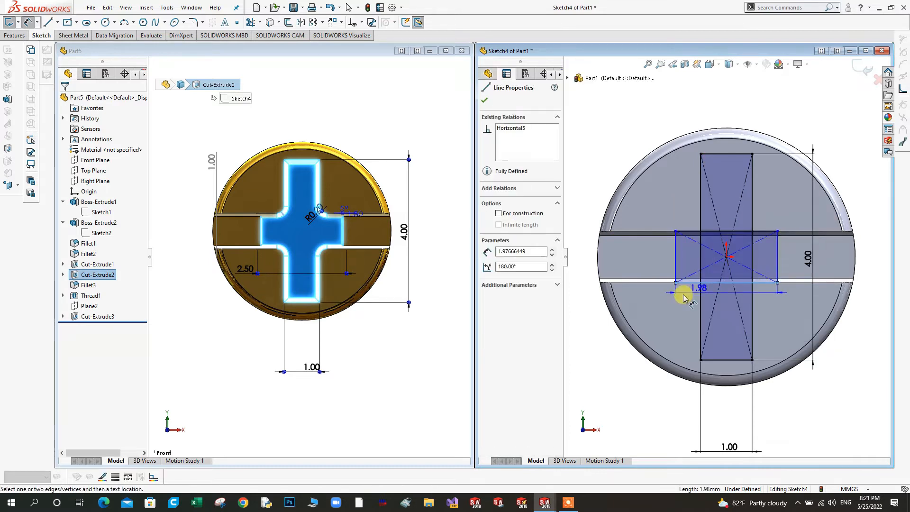
click(653, 309)
text(2.5)
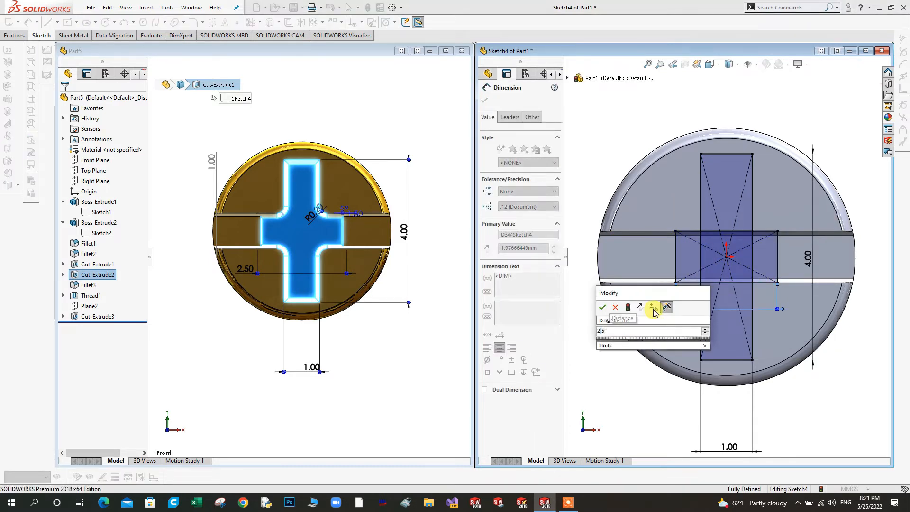
key(Return)
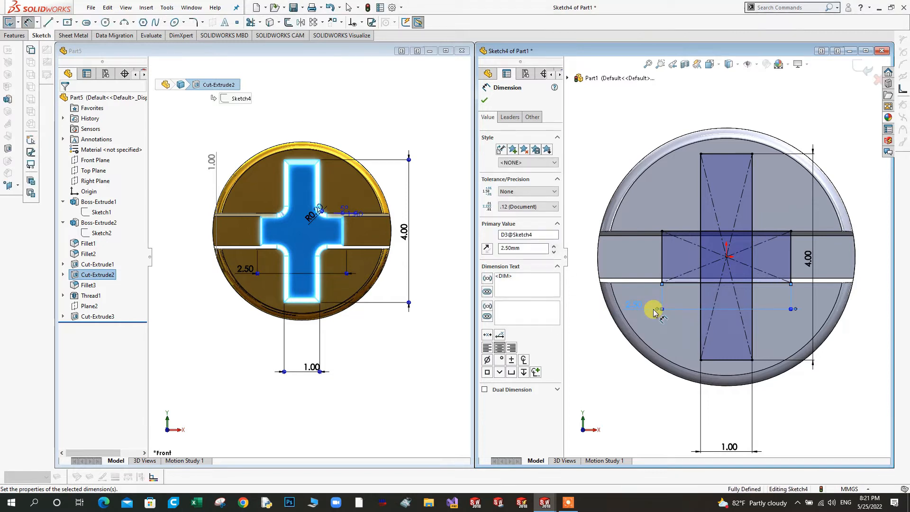
- Trim away the inner line segments where the two rectangles overlap, leaving a single cross-shaped outline
click(250, 22)
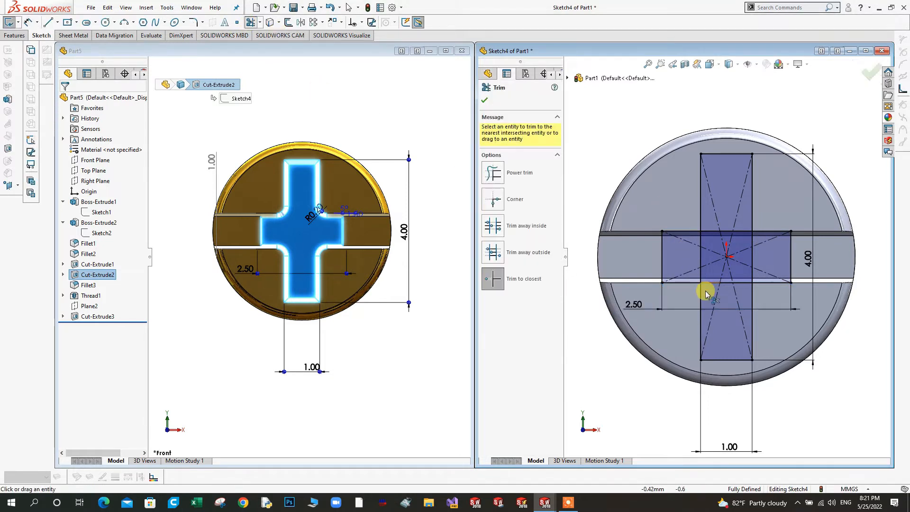
scroll(706, 291, down, 2)
click(712, 219)
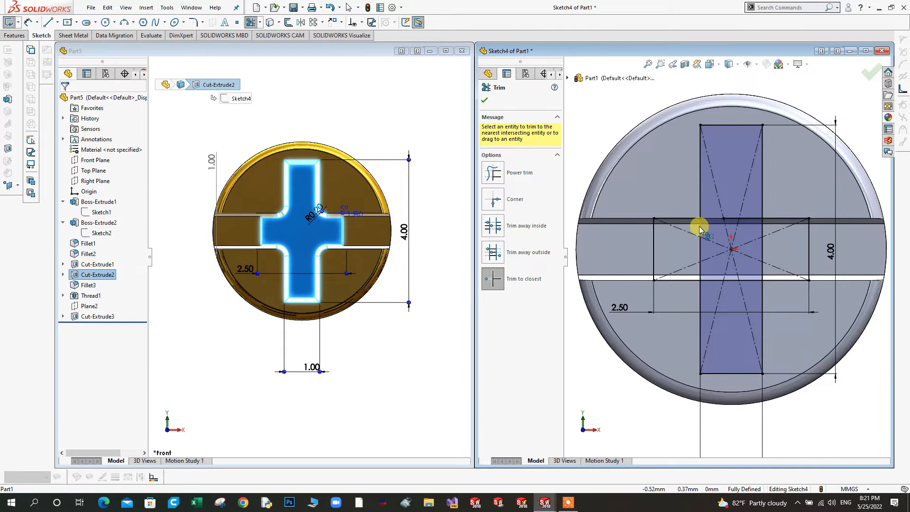
click(701, 234)
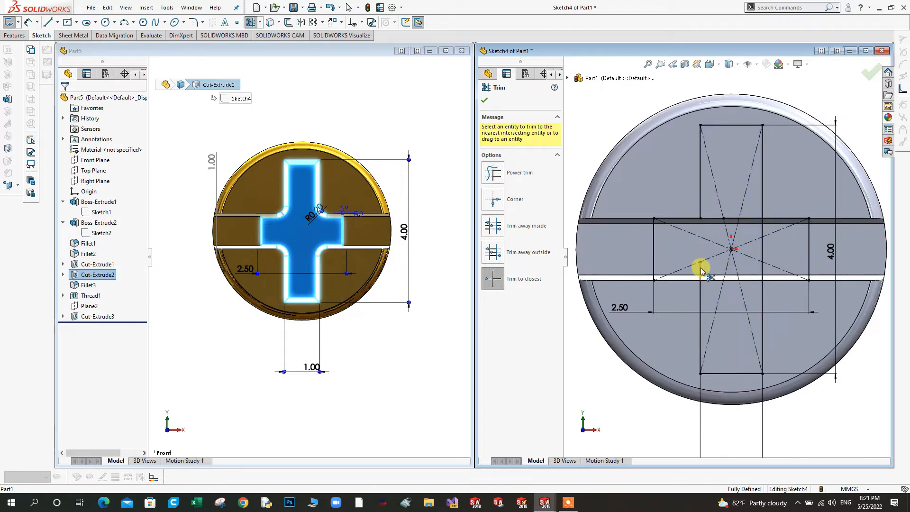
click(725, 280)
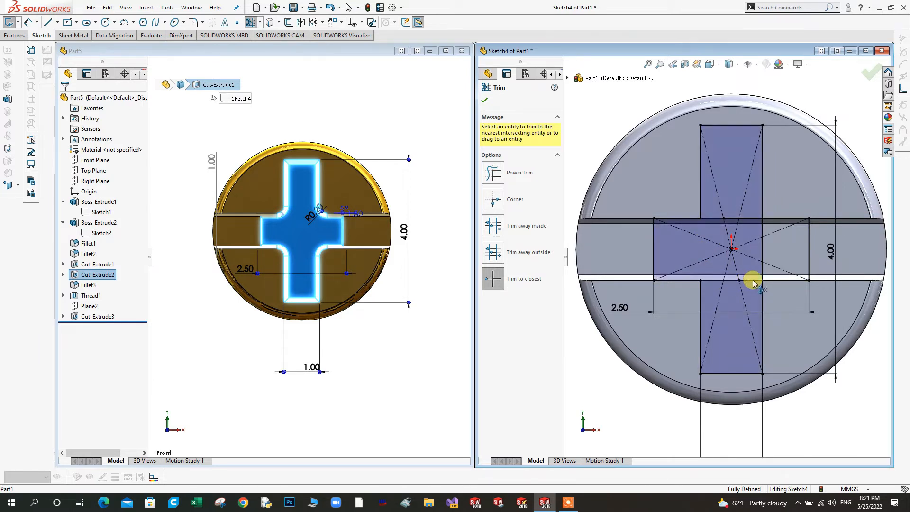
click(762, 254)
click(762, 252)
click(762, 229)
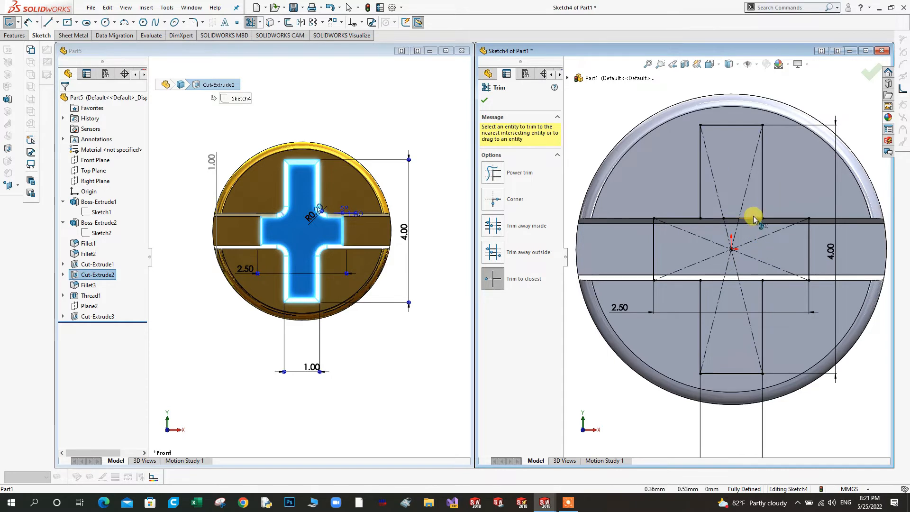
click(750, 218)
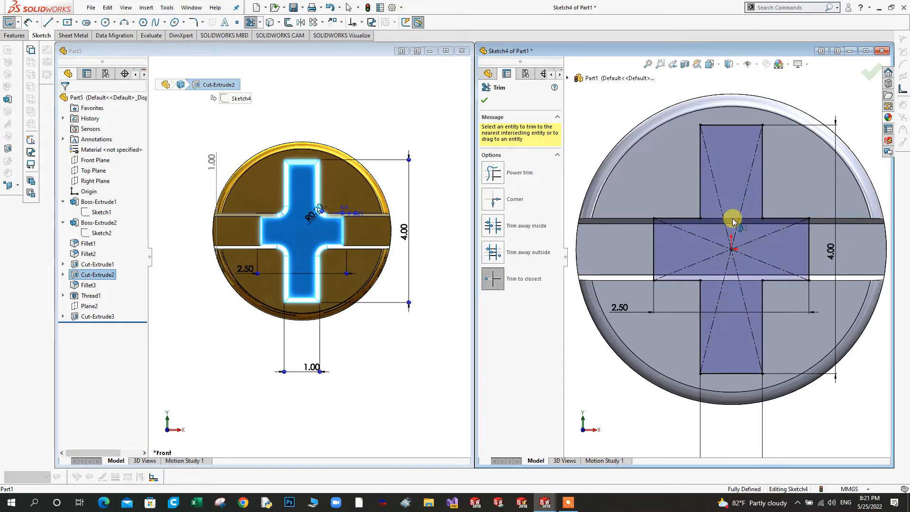
- Round the four inner corners of the cross outline with 0.2 mm sketch fillets
click(199, 22)
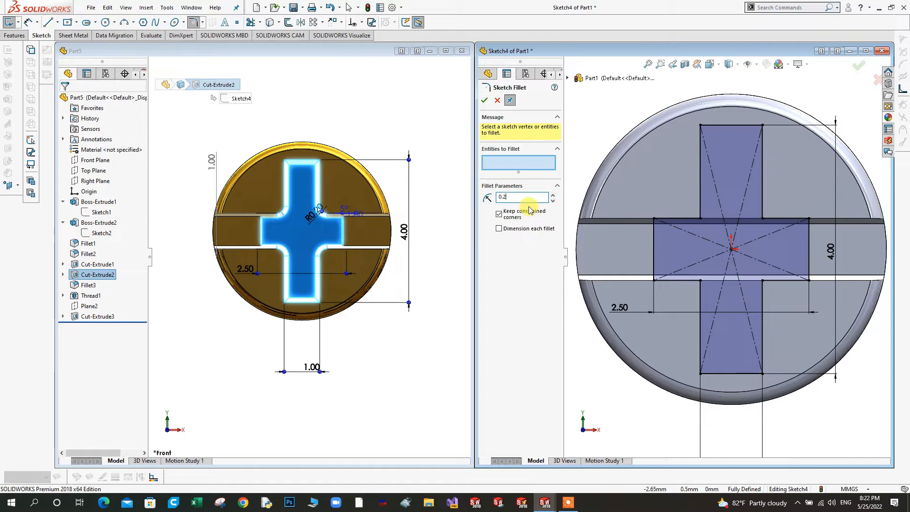
click(700, 215)
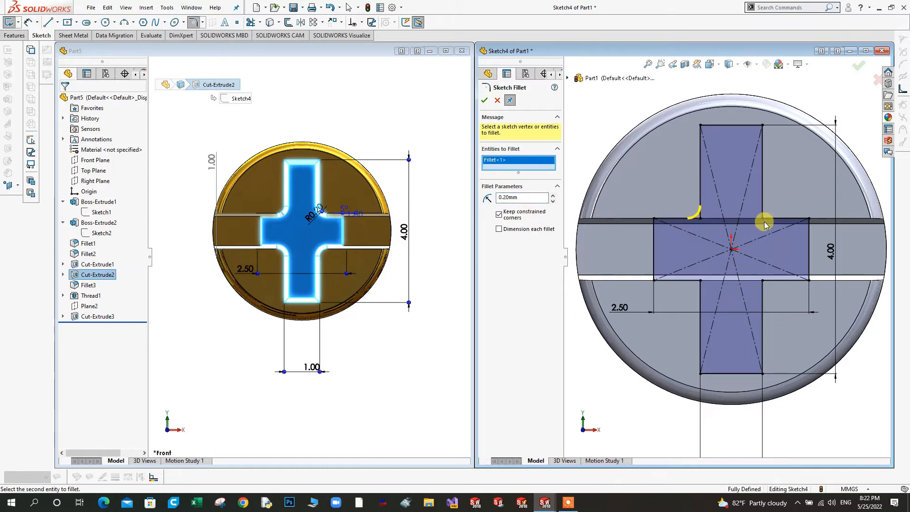
click(763, 221)
click(764, 279)
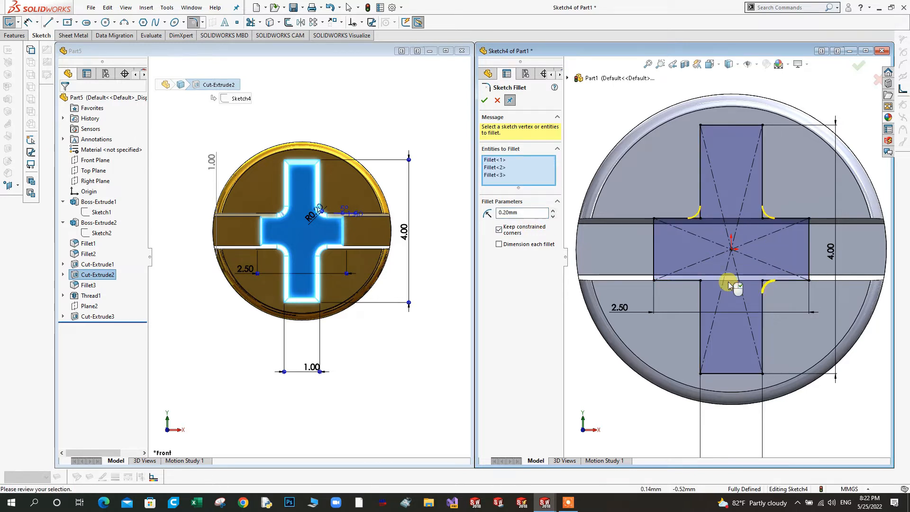
click(701, 282)
click(484, 101)
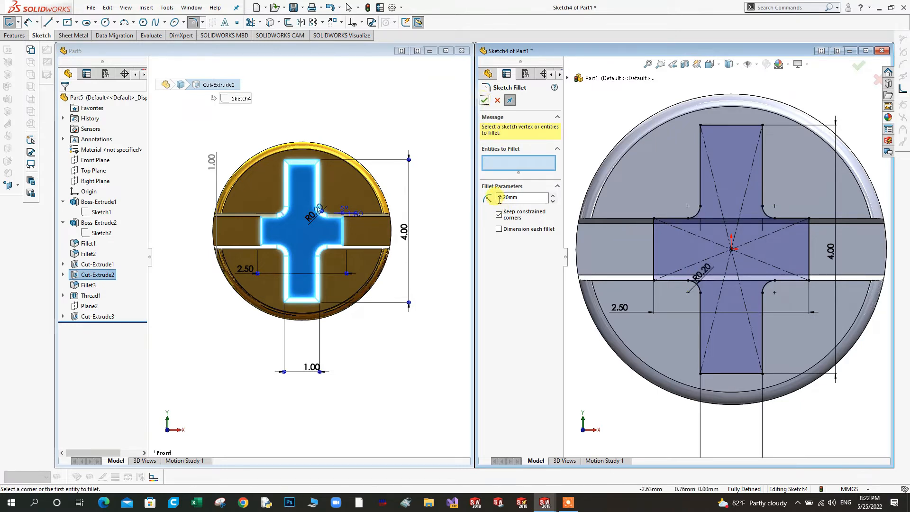
click(484, 101)
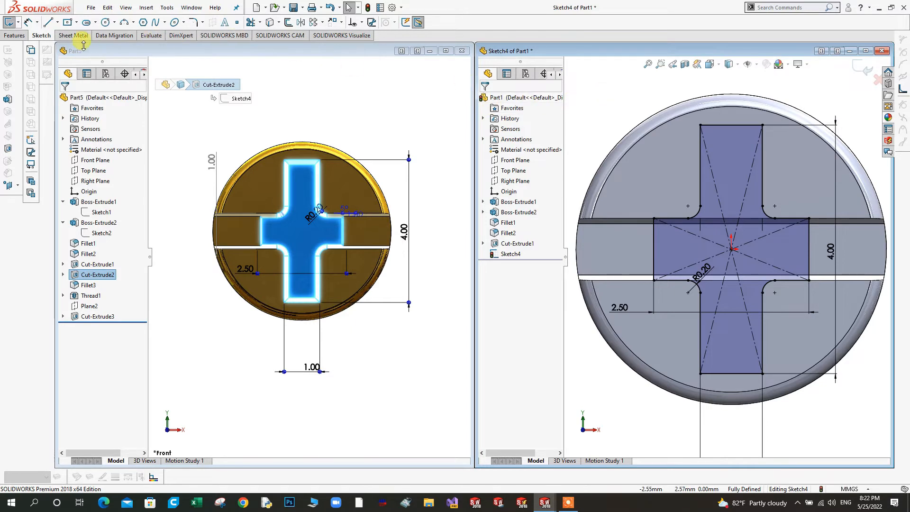
- Cut the cross outline into the head as a blind cut 1.5 mm deep with a 5° inward draft
click(14, 36)
click(72, 23)
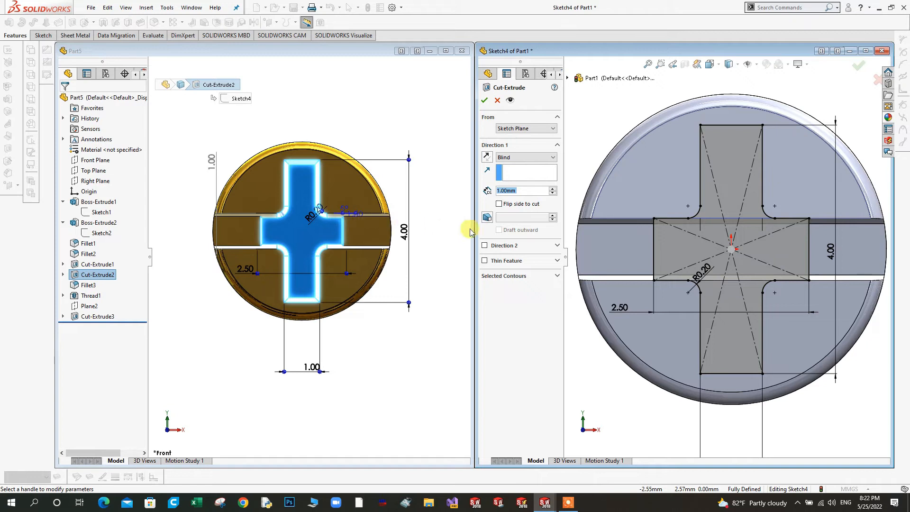
text(1.5)
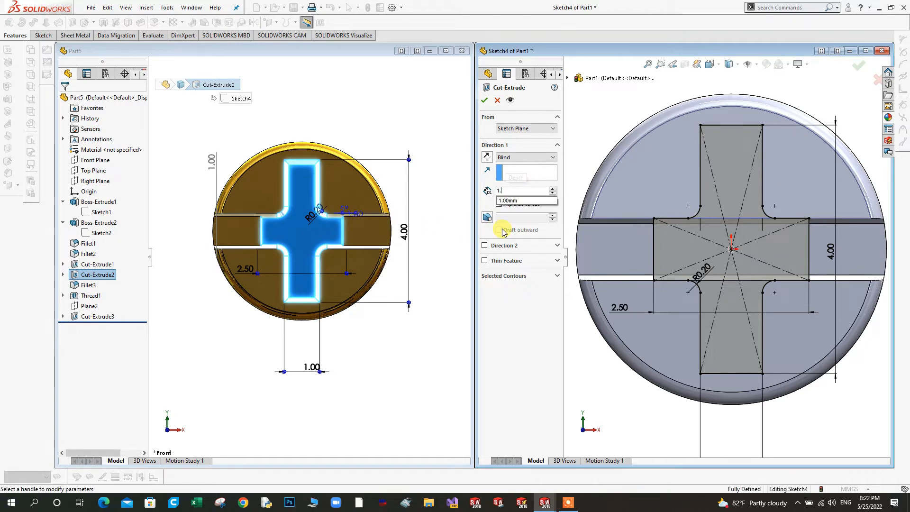
key(Return)
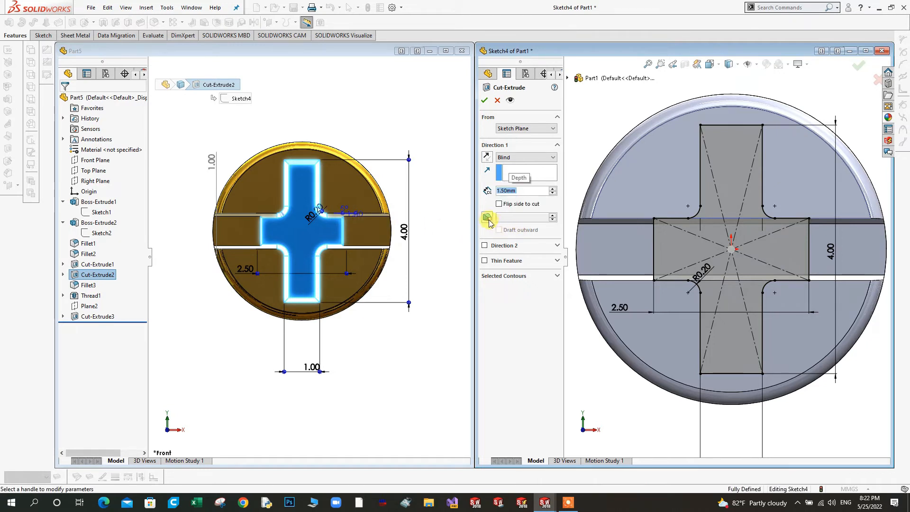
click(487, 218)
click(484, 101)
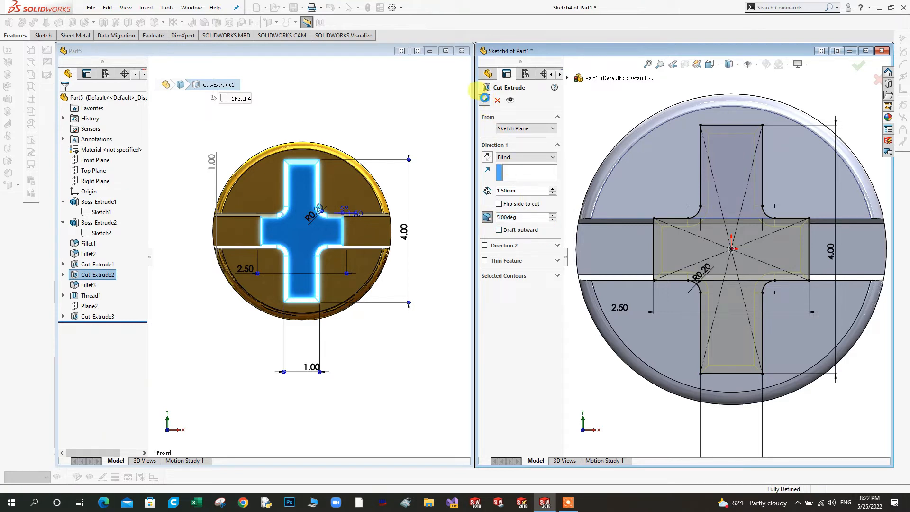
click(611, 118)
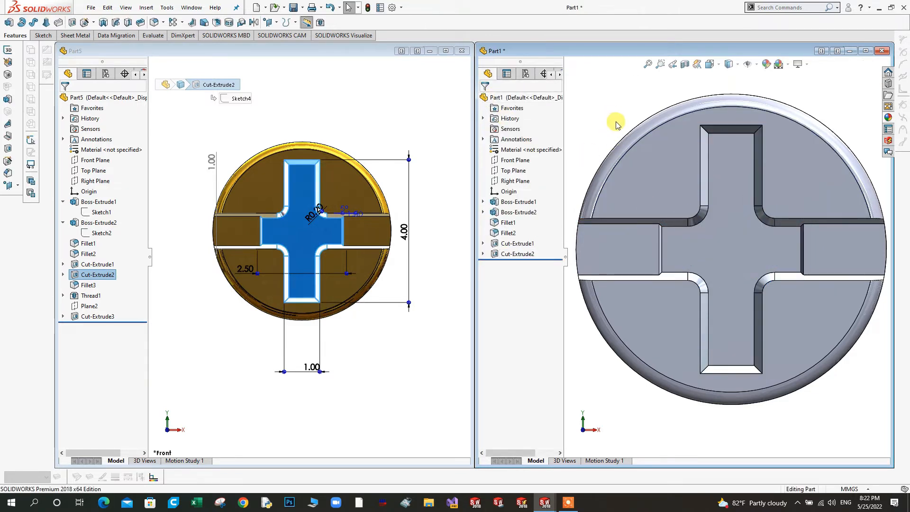
scroll(659, 189, up, 3)
middle_drag(719, 250, 670, 258)
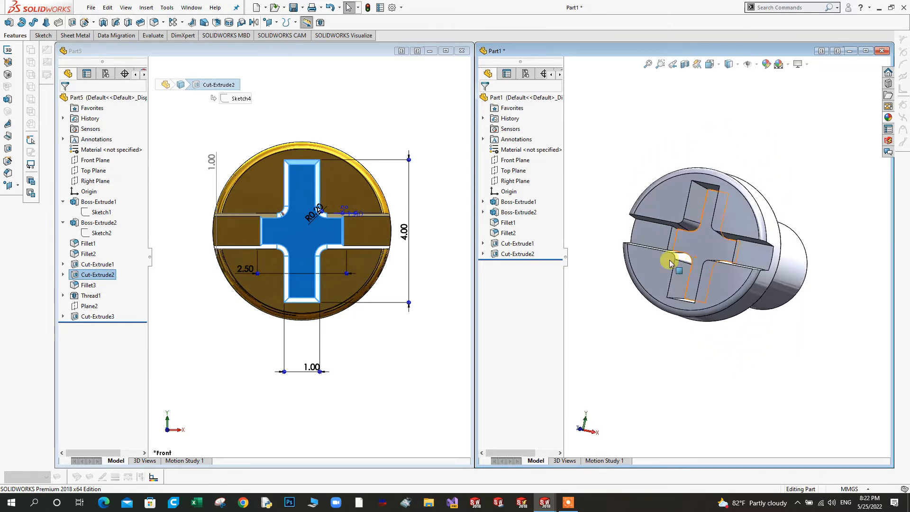
- Check the location and radius of the third fillet at the shank's end on the reference screw
click(382, 368)
click(84, 285)
middle_drag(317, 217, 279, 291)
middle_drag(353, 217, 208, 205)
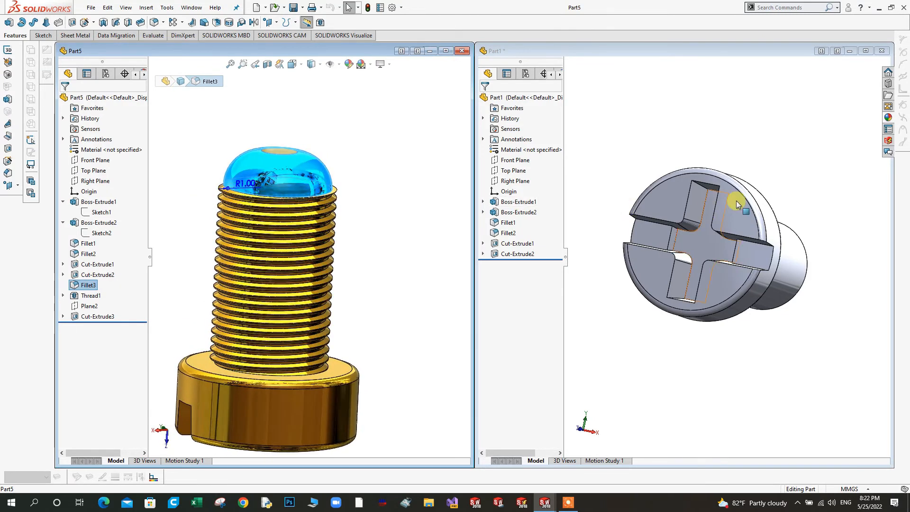
- Round the free end edge of the screw's shank with a 1 mm fillet
scroll(739, 180, down, 1)
scroll(739, 180, up, 3)
middle_drag(741, 185, 730, 120)
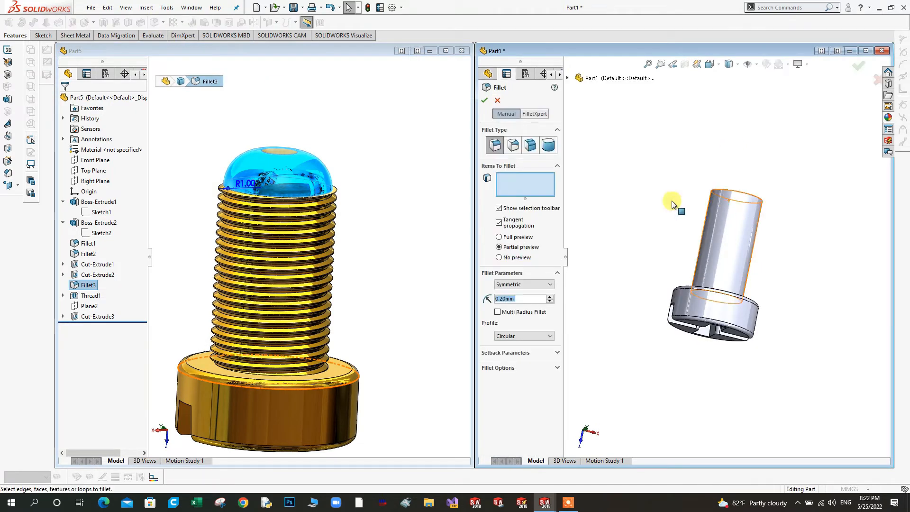
text(1.)
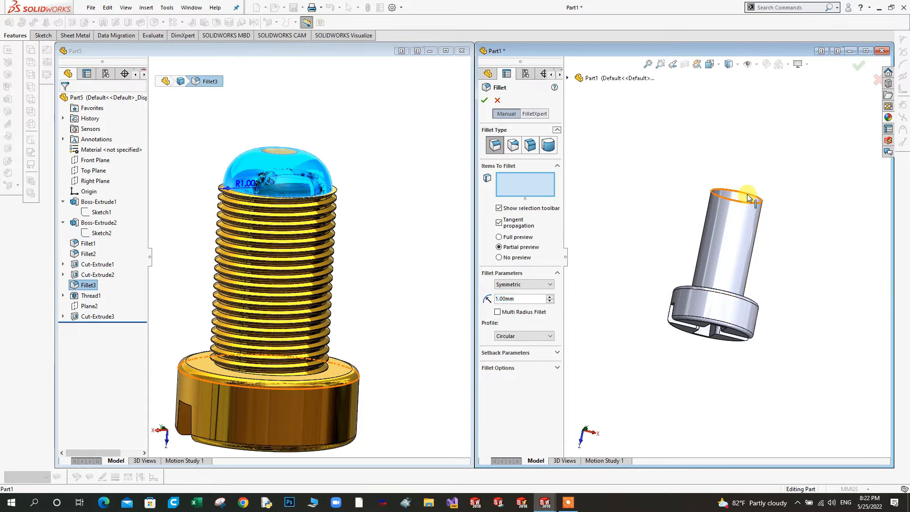
click(748, 199)
click(488, 99)
middle_drag(675, 146, 738, 181)
middle_drag(745, 274, 754, 165)
mouse_move(731, 327)
middle_down()
mouse_move(727, 263)
mouse_move(722, 316)
middle_up()
- Examine the reference screw's thread definition, including its location, offset, end condition, specification and thread method
click(383, 296)
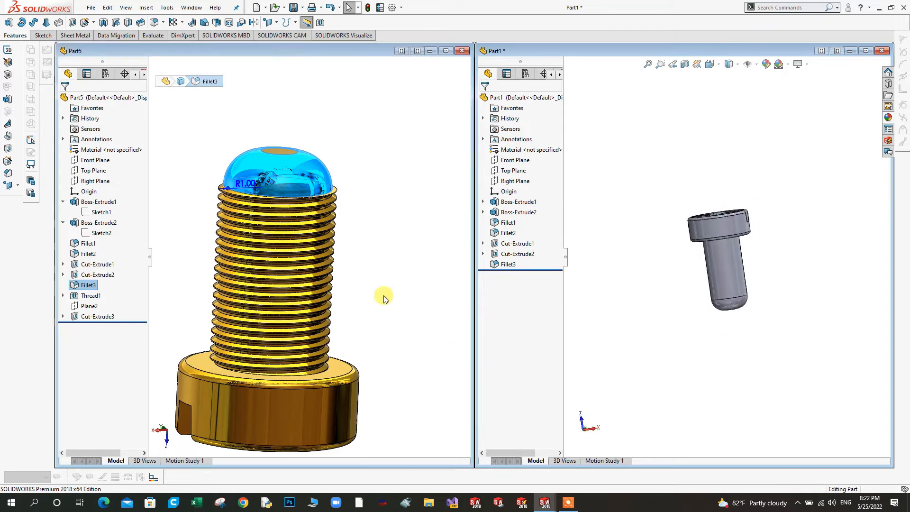
scroll(226, 315, up, 2)
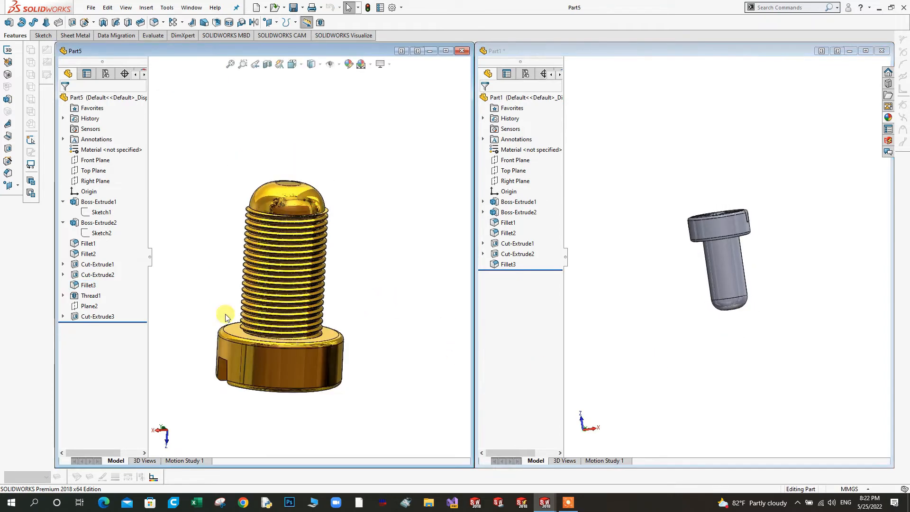
click(92, 296)
scroll(343, 349, up, 2)
middle_drag(343, 350, 376, 301)
click(376, 300)
right_click(80, 294)
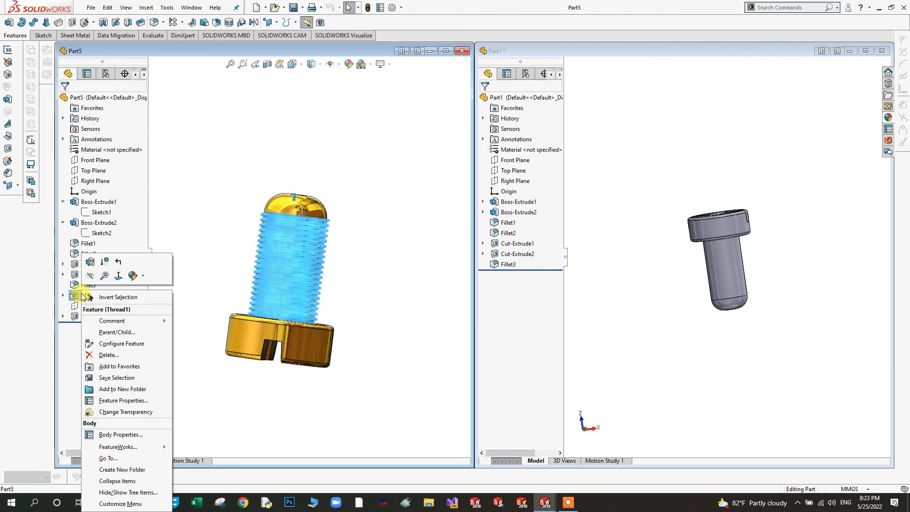
click(96, 261)
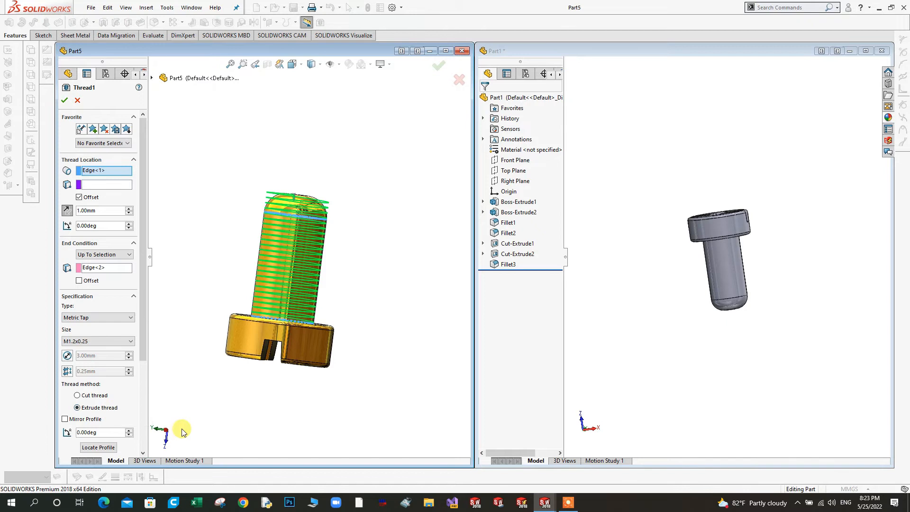
scroll(119, 313, down, 5)
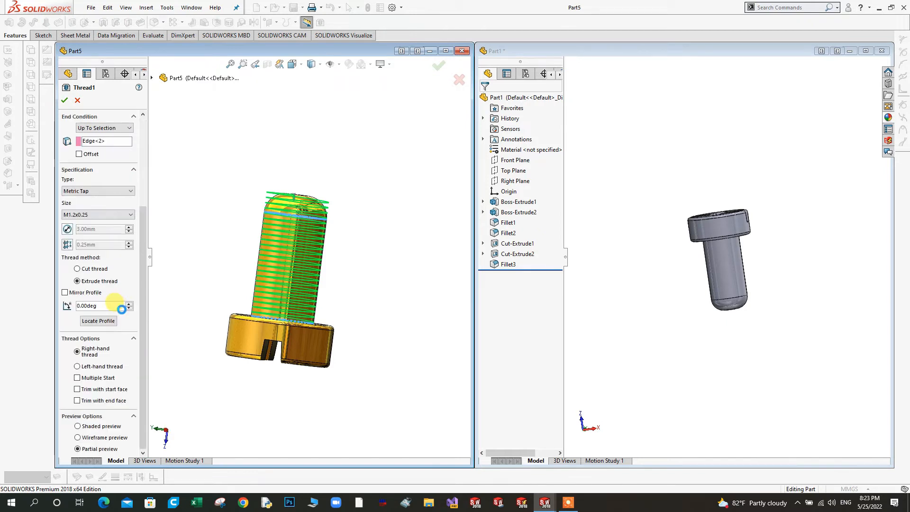
scroll(109, 321, up, 5)
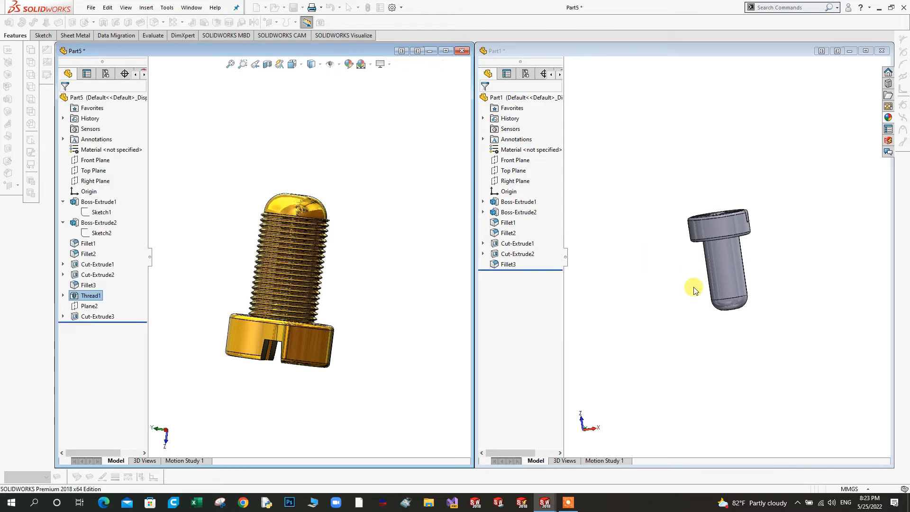
- Start a thread on the new part from the circular edge where the rounded tip meets the shank
click(706, 302)
scroll(706, 284, up, 2)
middle_drag(704, 228, 670, 187)
scroll(739, 265, down, 7)
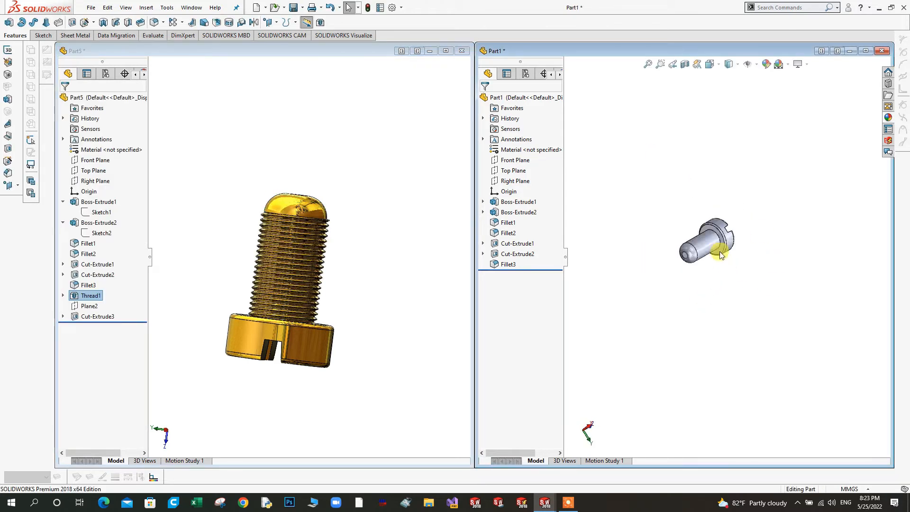
scroll(796, 244, down, 3)
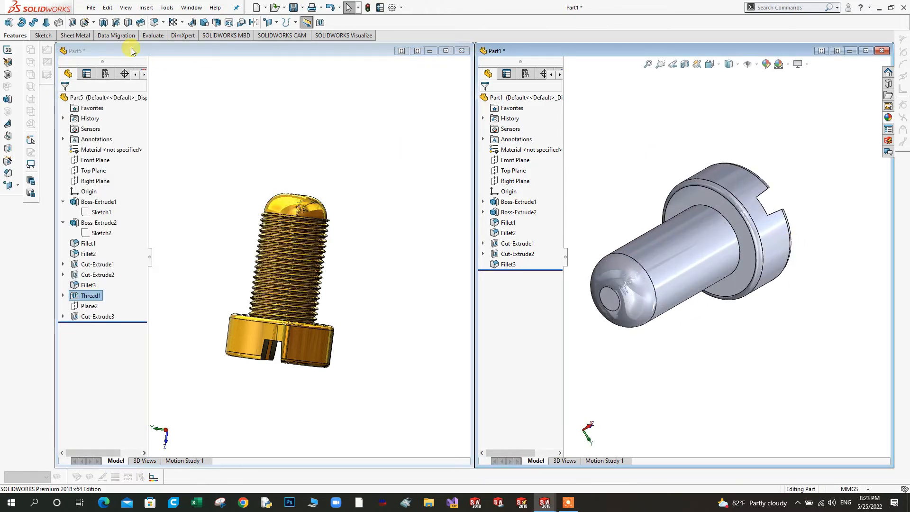
click(93, 23)
click(97, 57)
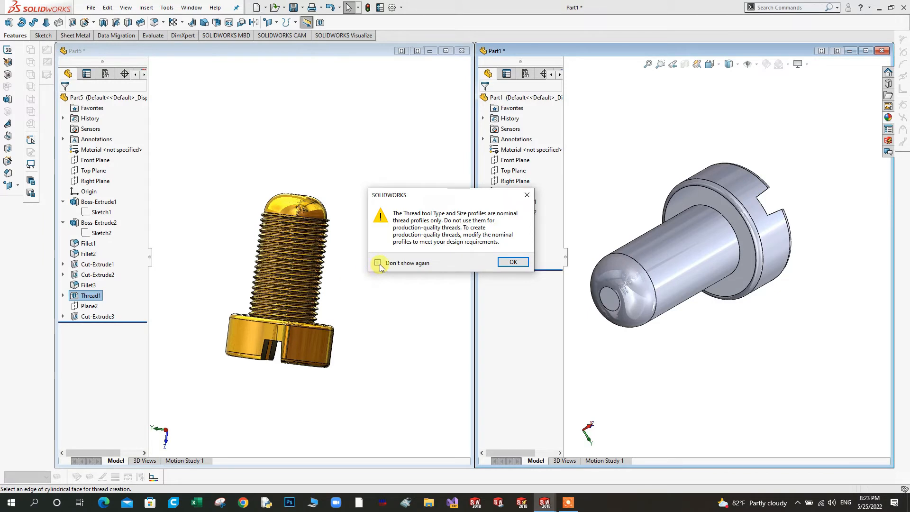
click(508, 264)
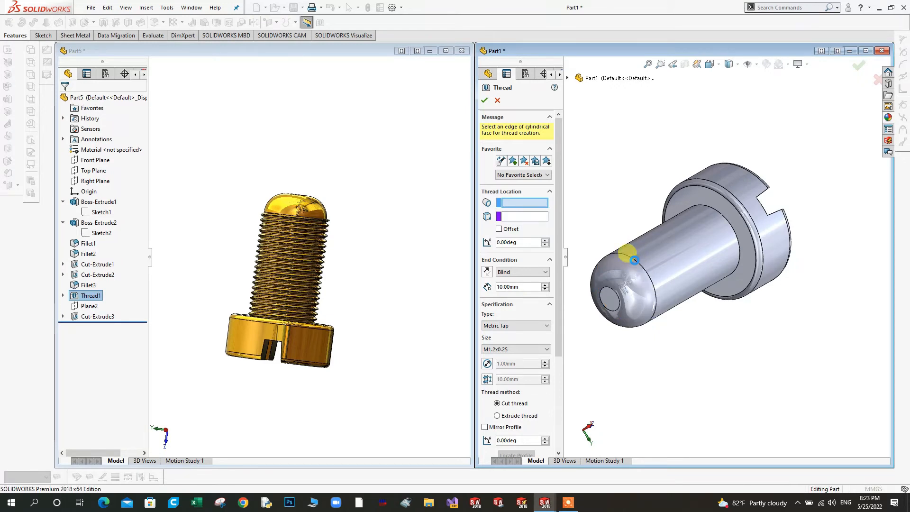
click(636, 264)
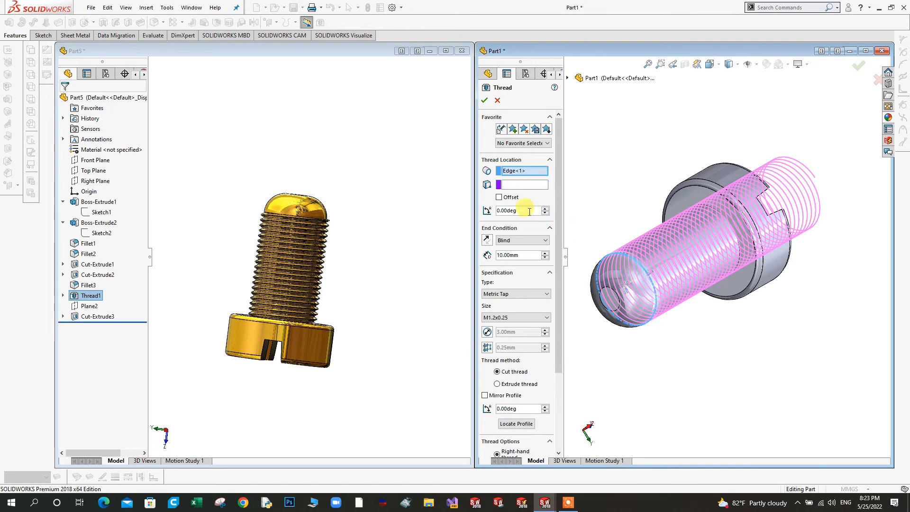
- Make the thread end Up To Selection at the shank's edge against the head, using the Extrude thread method
click(516, 242)
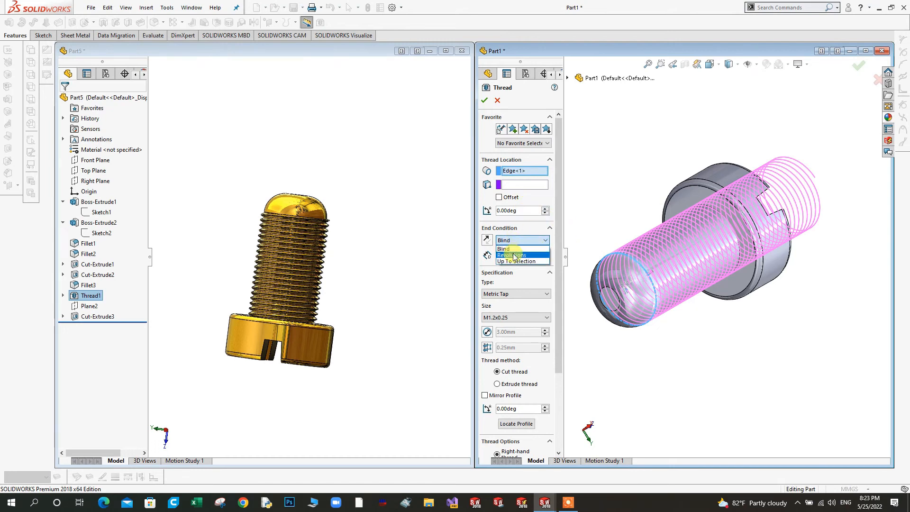
click(517, 261)
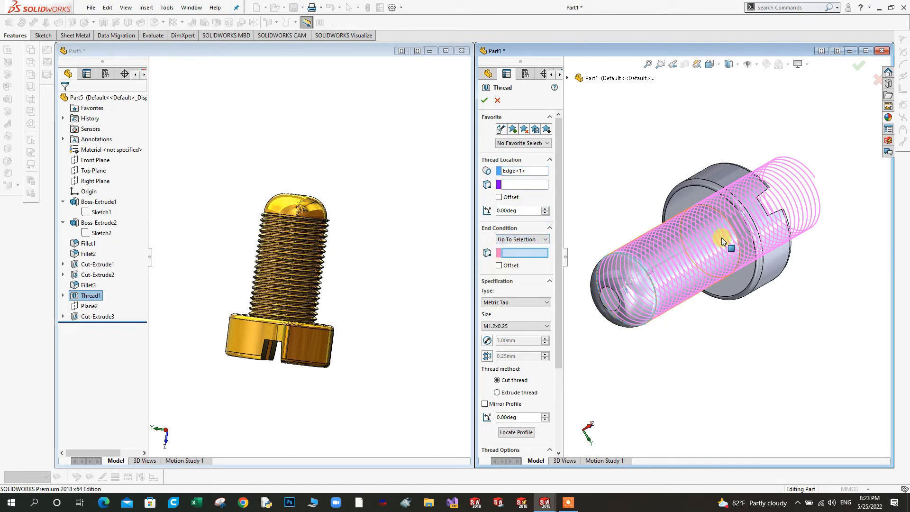
click(727, 223)
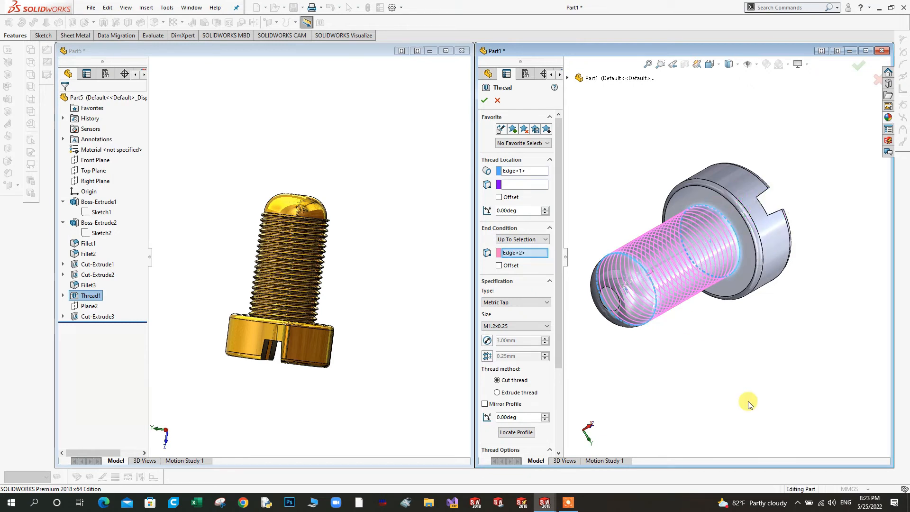
click(496, 392)
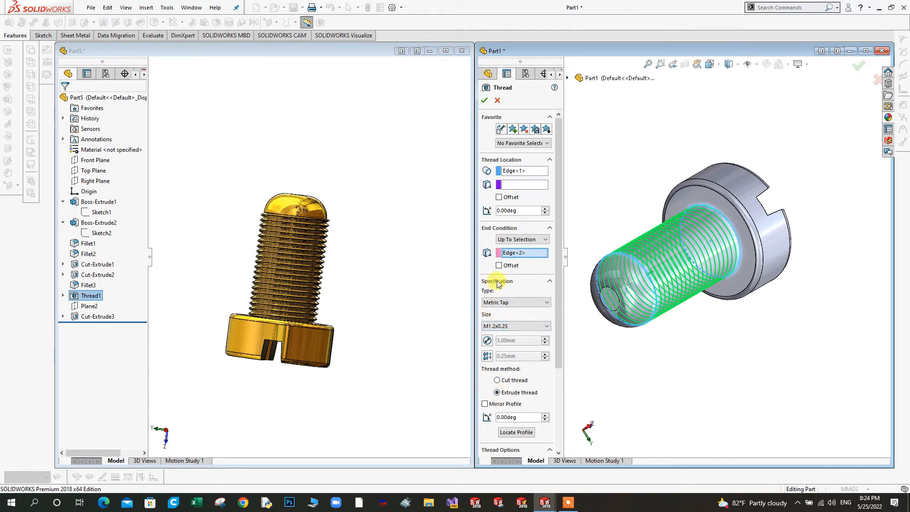
- Try offsetting the thread's end by 1 mm from the head edge in both directions
click(500, 266)
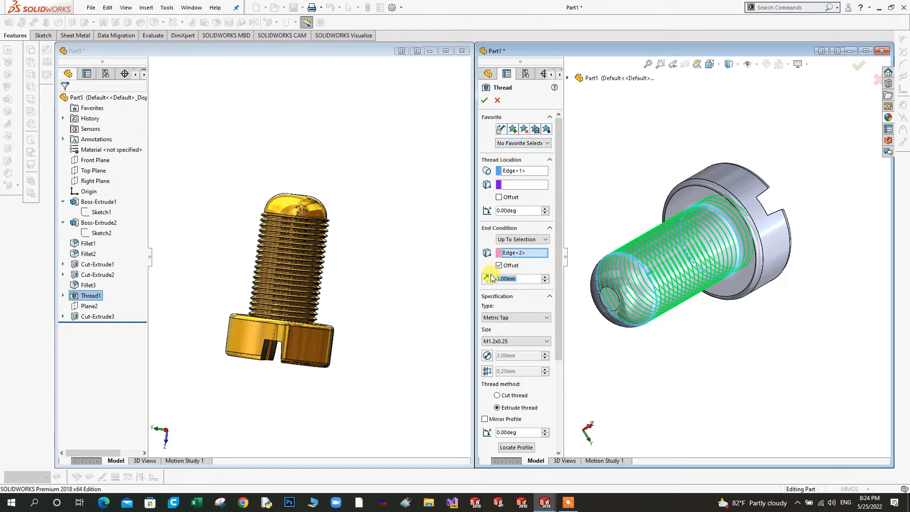
click(488, 280)
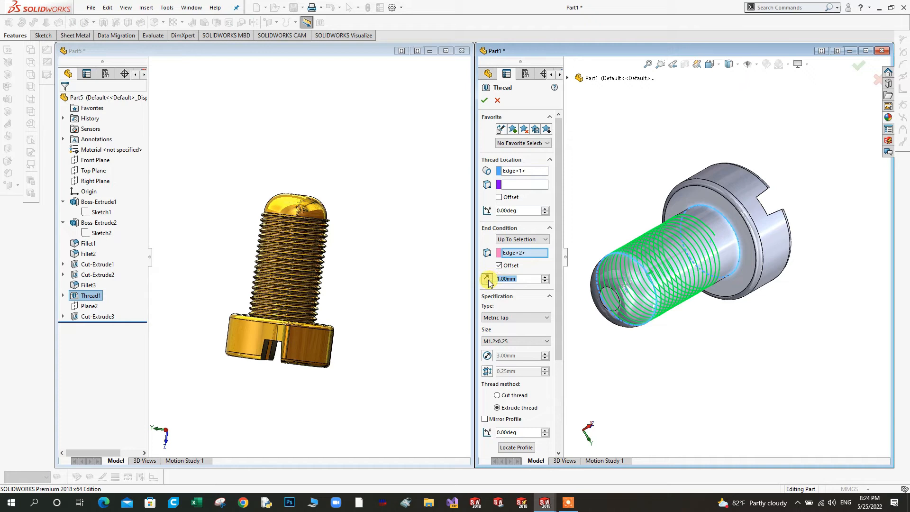
click(487, 280)
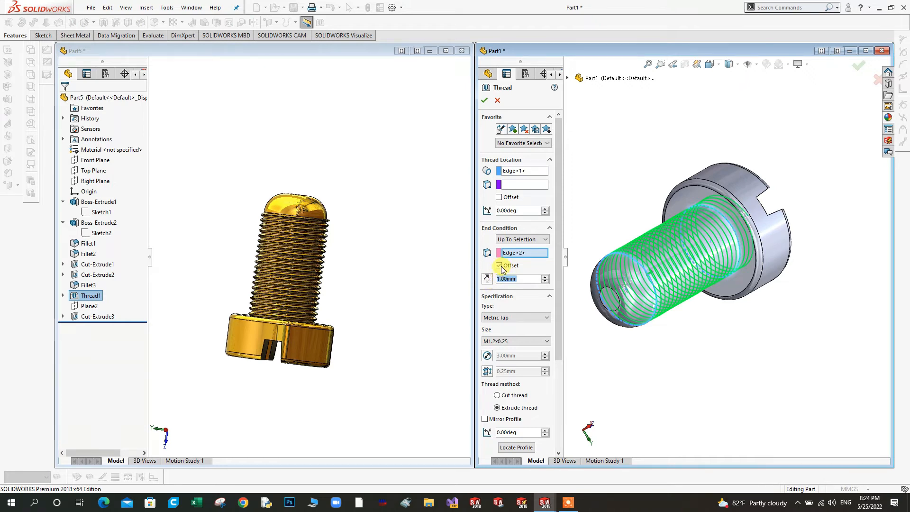
click(499, 266)
- Create the Metric Tap M1.2x0.25 thread on the shank and inspect the result
click(485, 101)
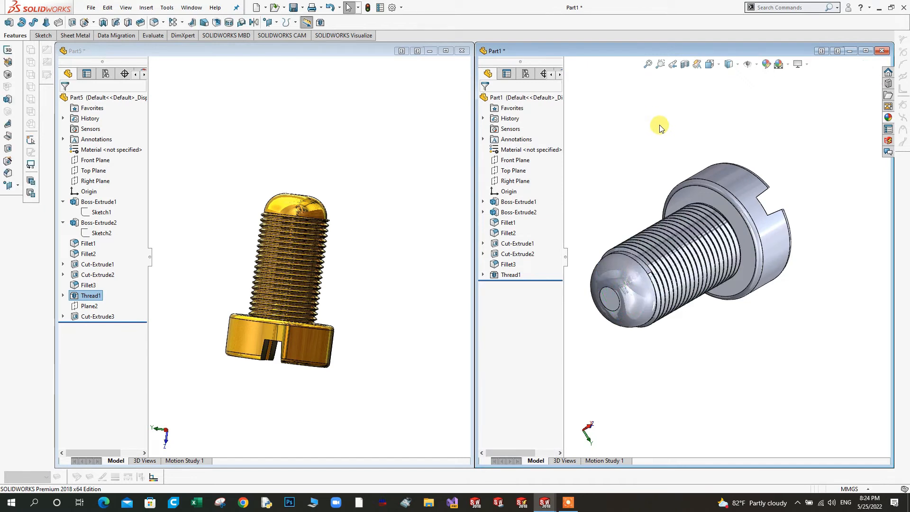
middle_drag(639, 178, 675, 218)
scroll(675, 218, down, 5)
scroll(694, 280, up, 2)
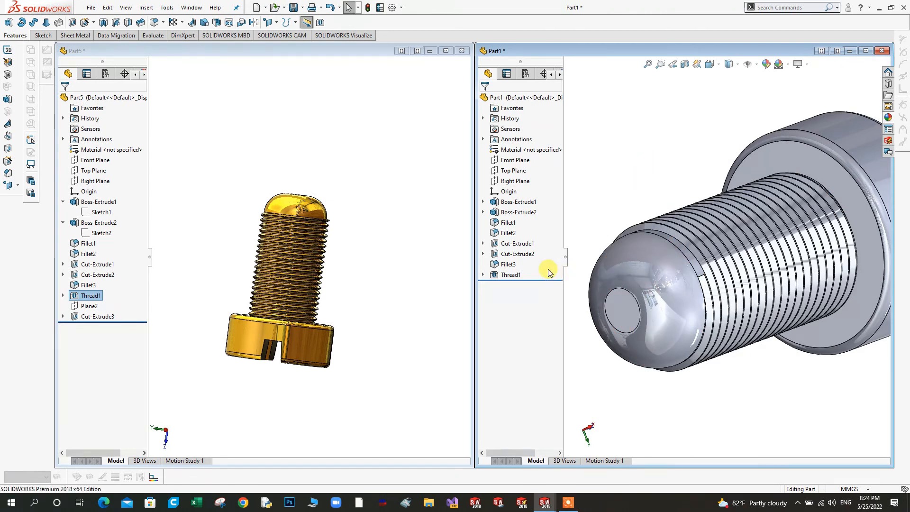
right_click(508, 275)
click(513, 248)
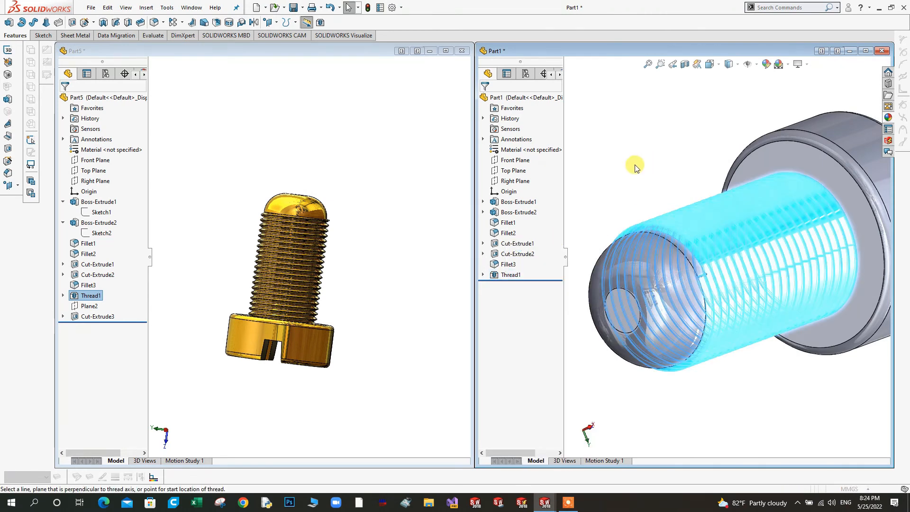
click(588, 441)
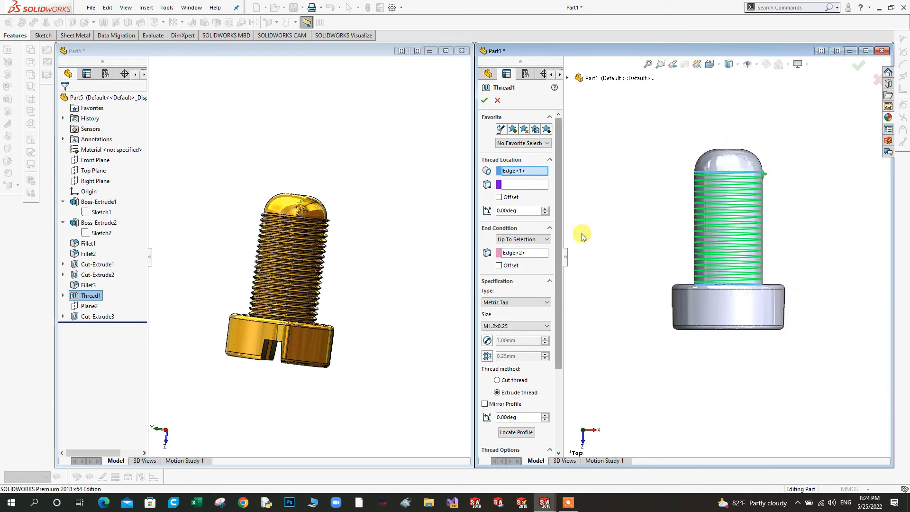
click(498, 266)
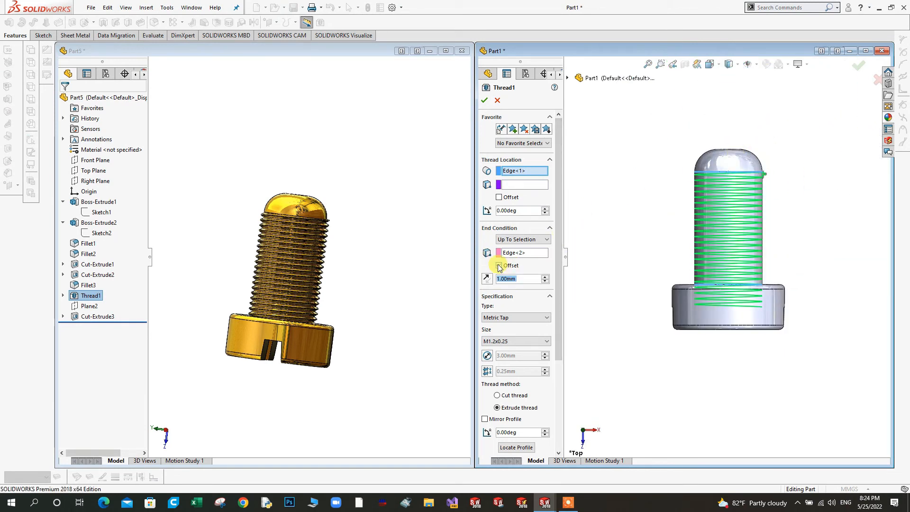
click(487, 279)
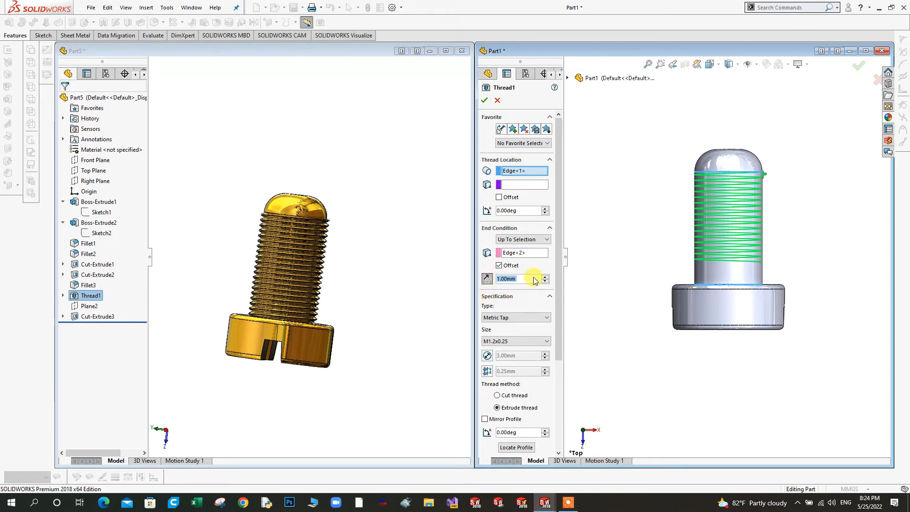
text(2)
key(Return)
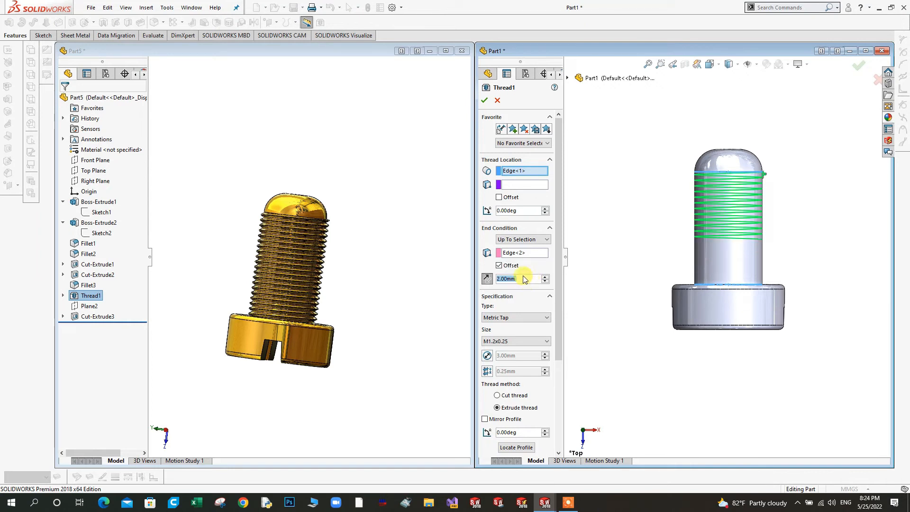
click(487, 279)
click(488, 279)
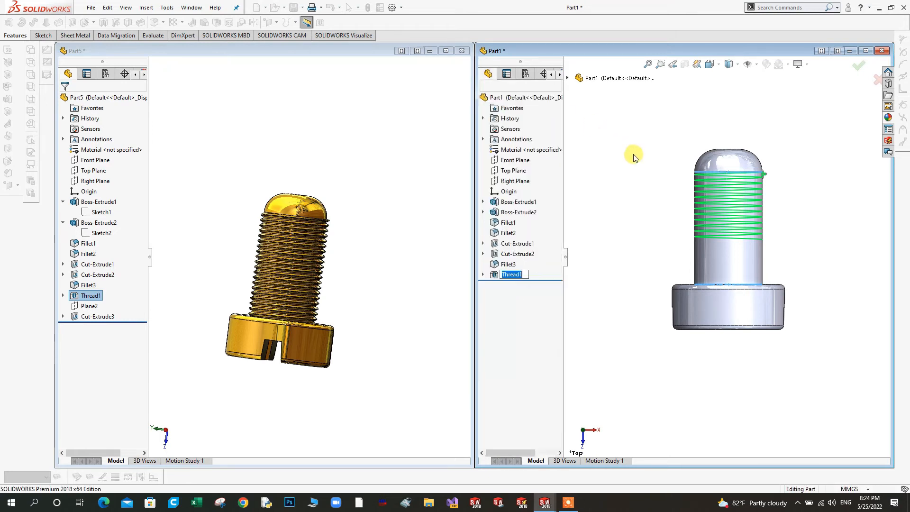
- Edit the thread to start with a reversed 1 mm offset, extending it beyond its start edge over the rounded tip
right_click(506, 276)
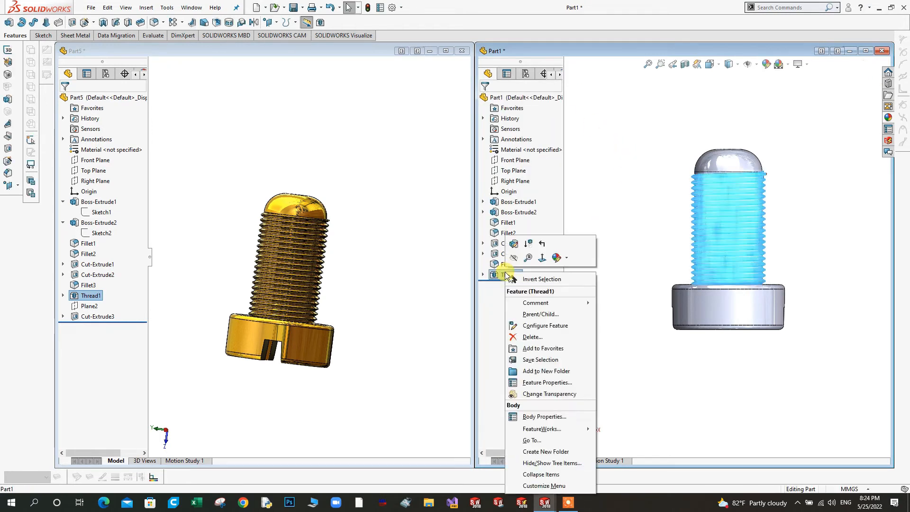
click(516, 246)
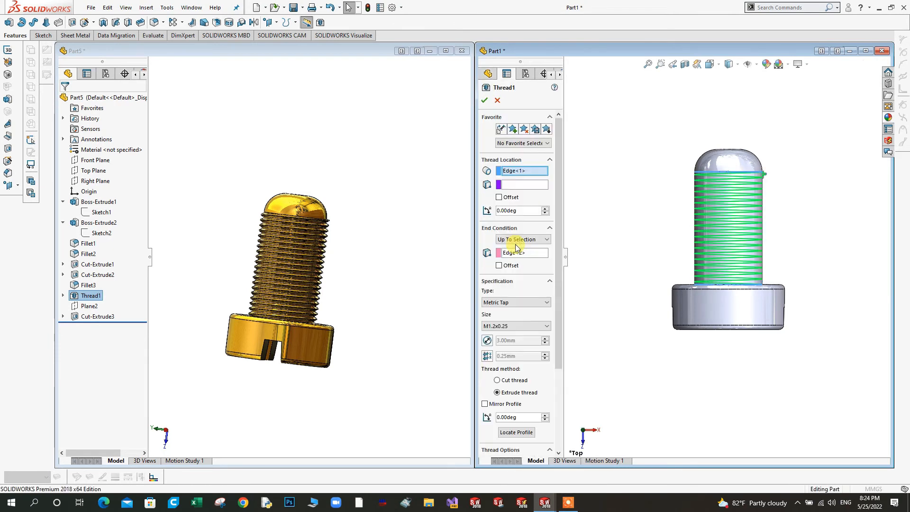
click(499, 197)
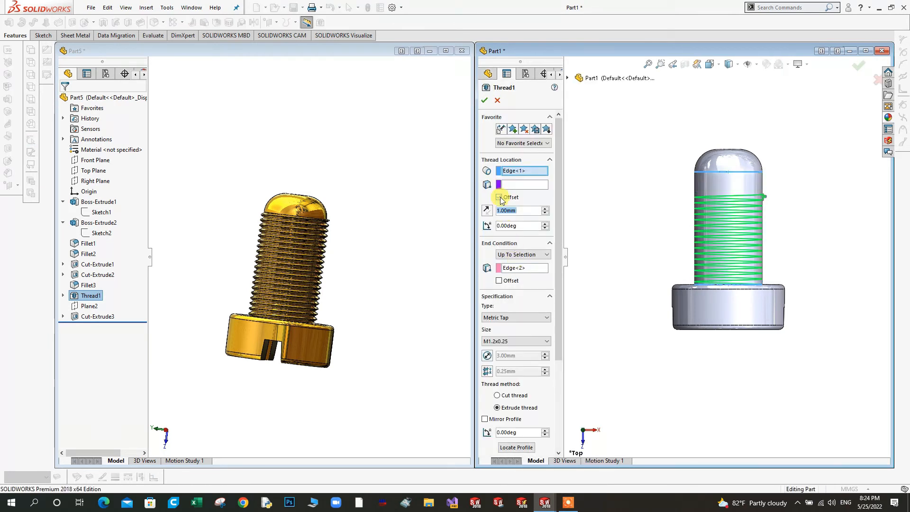
click(487, 210)
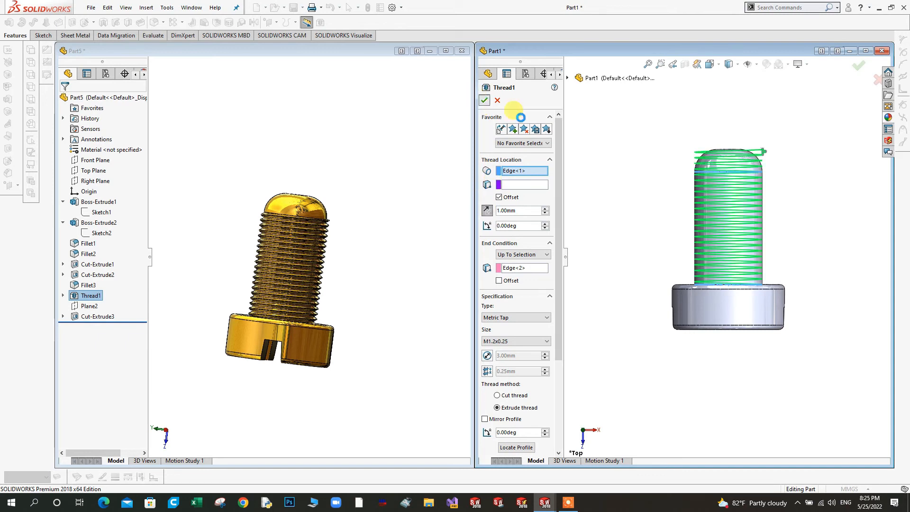
middle_drag(662, 185, 785, 253)
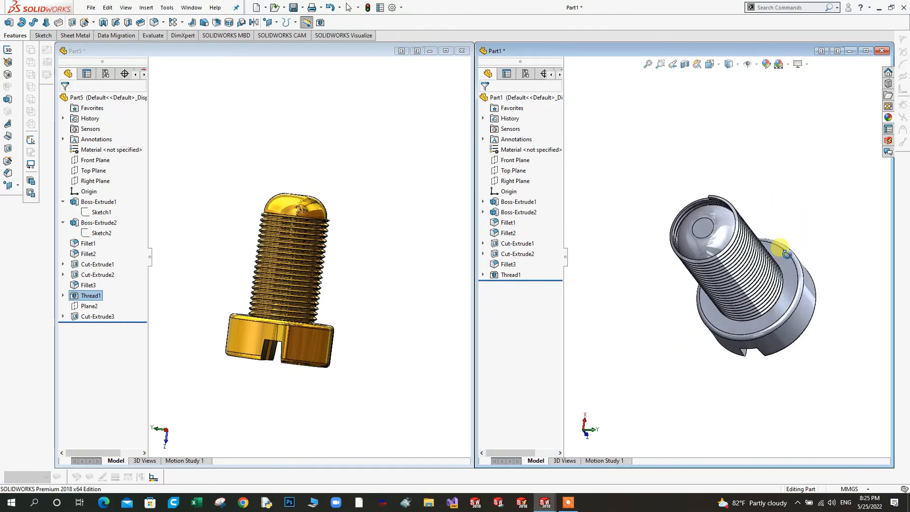
scroll(786, 254, down, 5)
scroll(735, 240, up, 5)
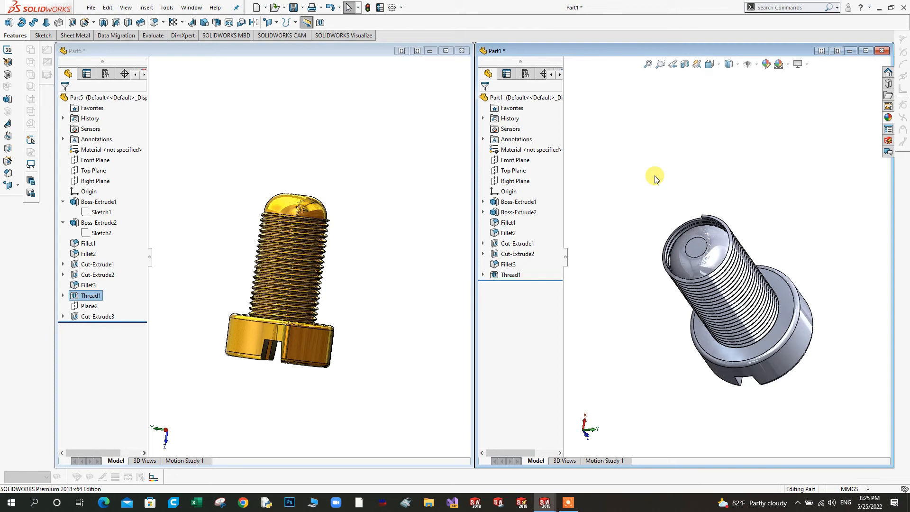
- Create a reference plane offset 5 mm from the head's shank-side face, toward the rounded tip
click(17, 186)
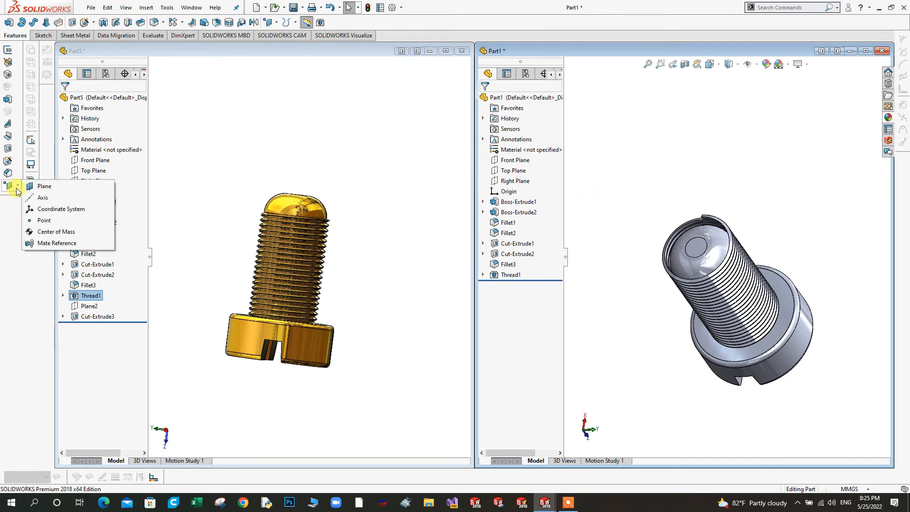
click(783, 289)
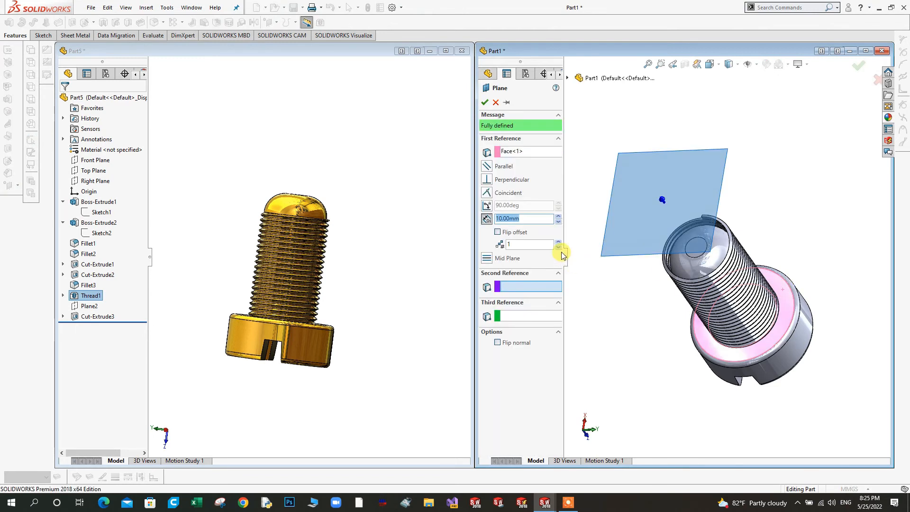
key(Return)
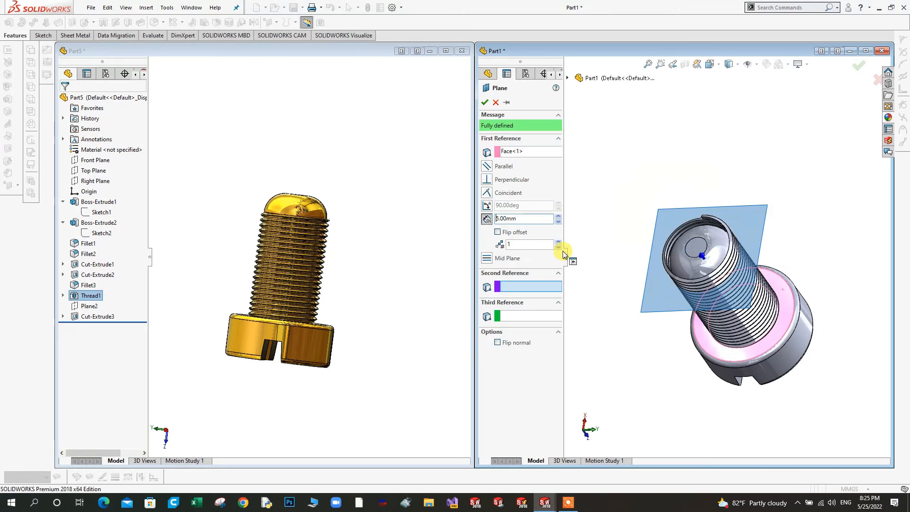
click(485, 102)
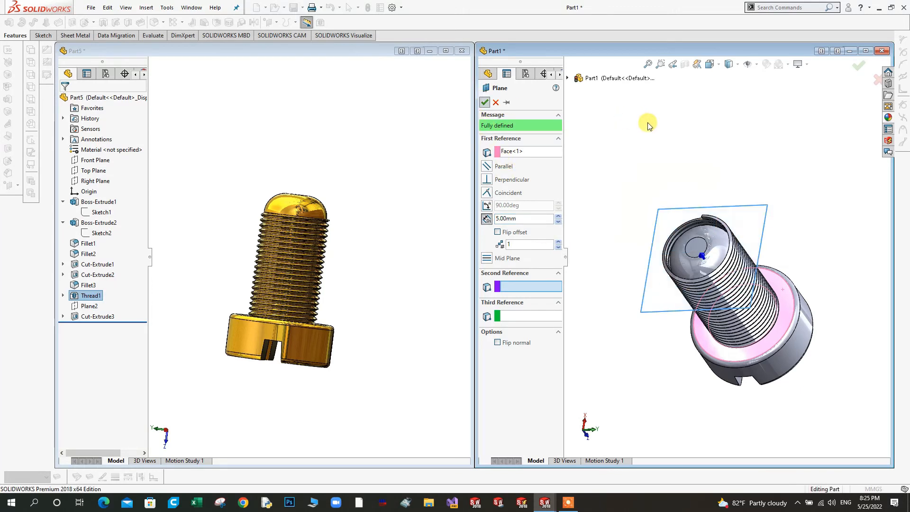
- Start a sketch on the new plane, viewed head-on, and draw an origin-centred circle about 3.04 mm in diameter
scroll(714, 243, down, 2)
scroll(715, 243, down, 2)
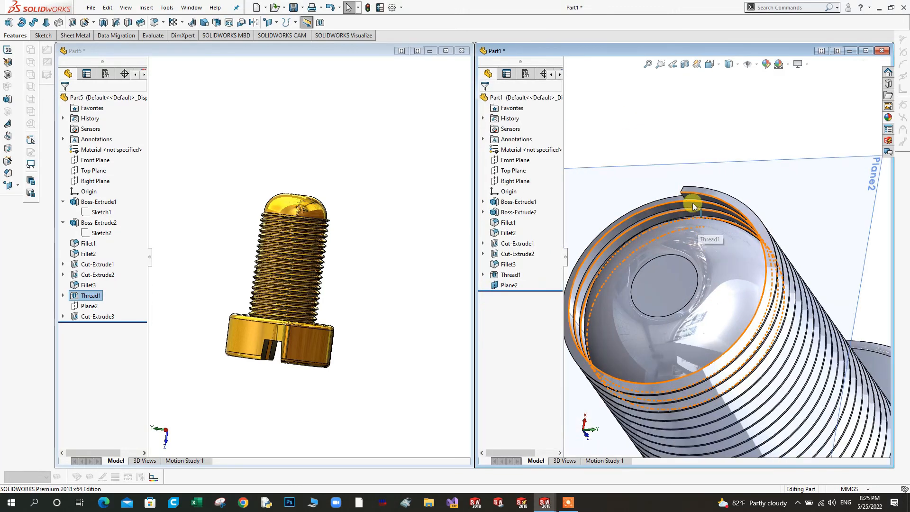
right_click(774, 192)
click(838, 179)
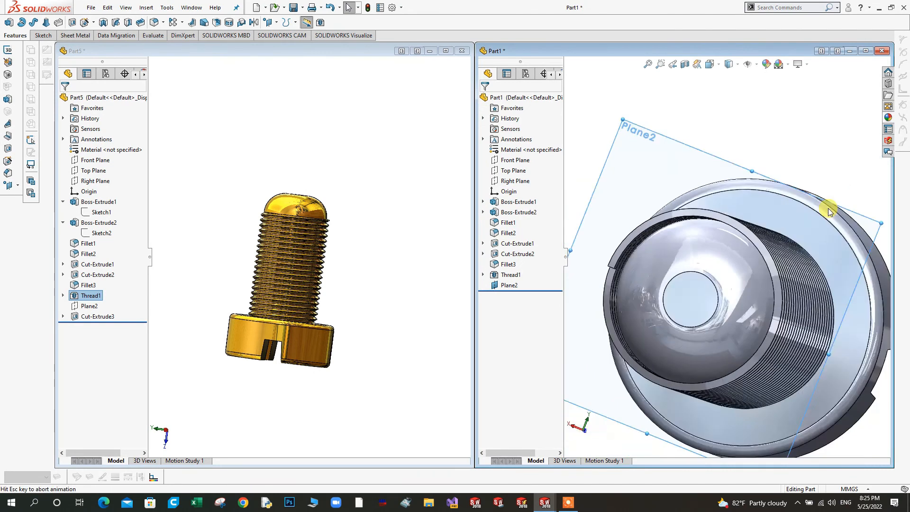
right_click(633, 138)
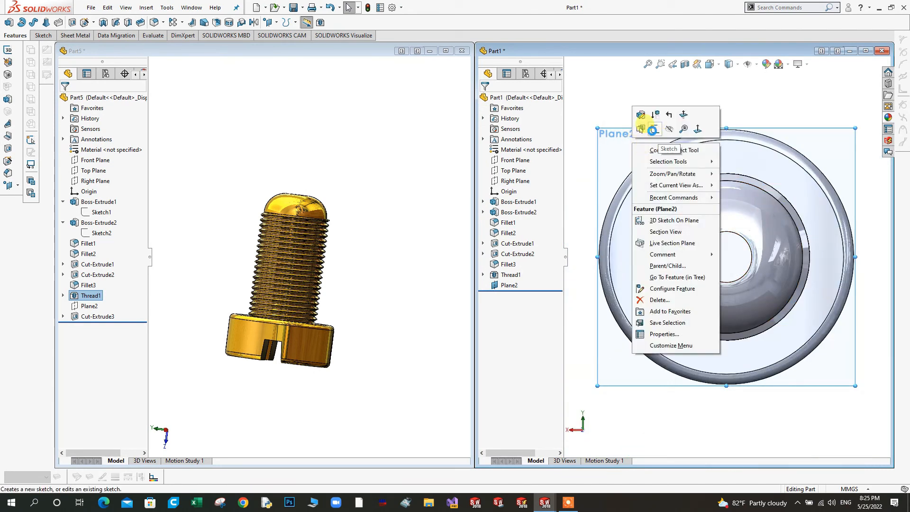
click(652, 130)
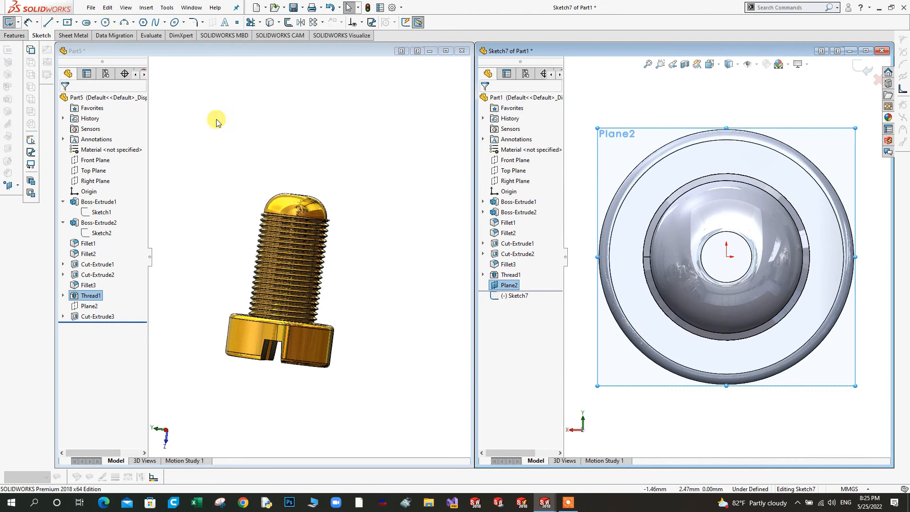
click(105, 22)
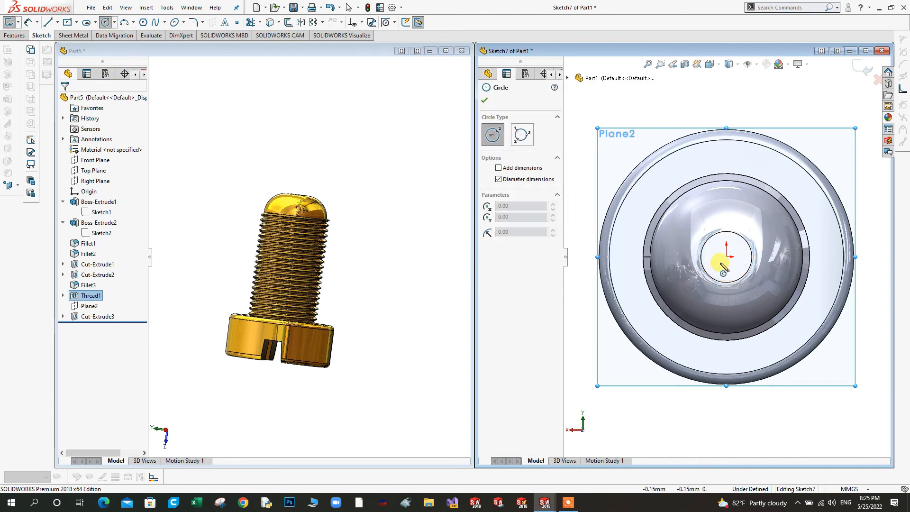
click(726, 257)
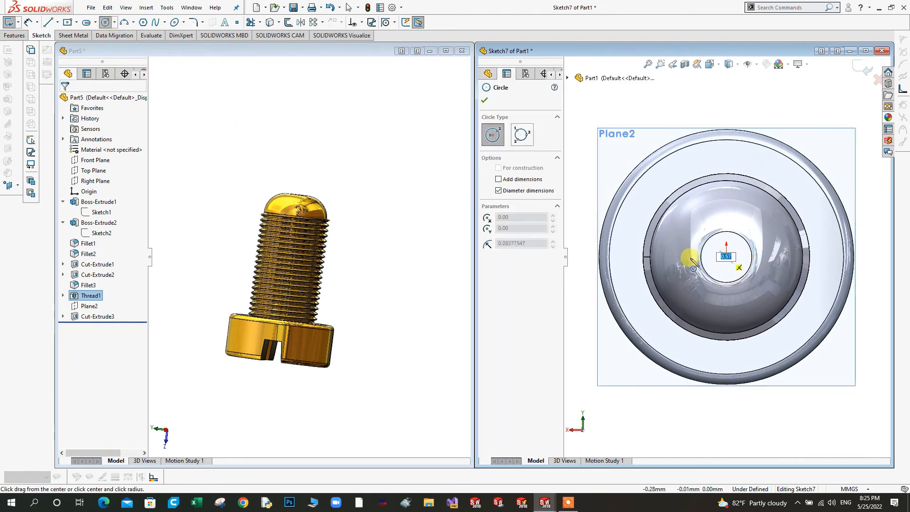
click(647, 260)
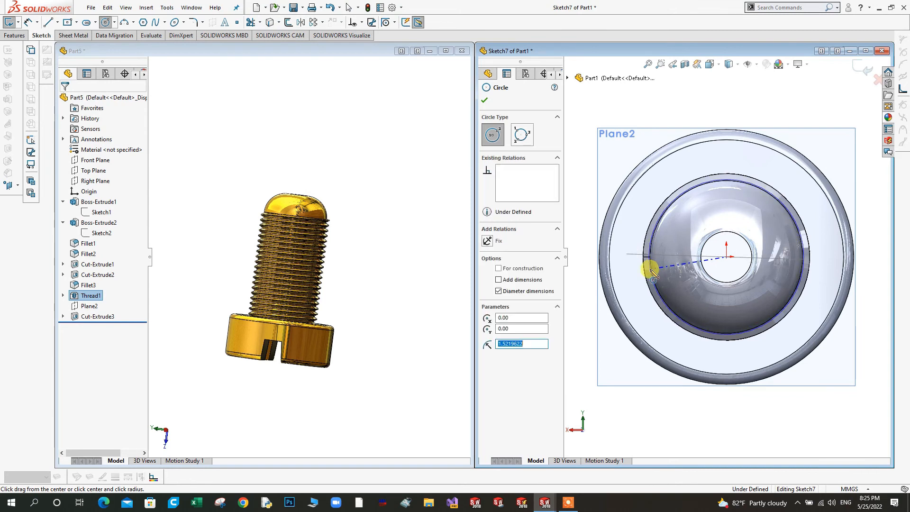
- Dimension the circle's diameter as 3 mm
right_click(649, 268)
click(771, 259)
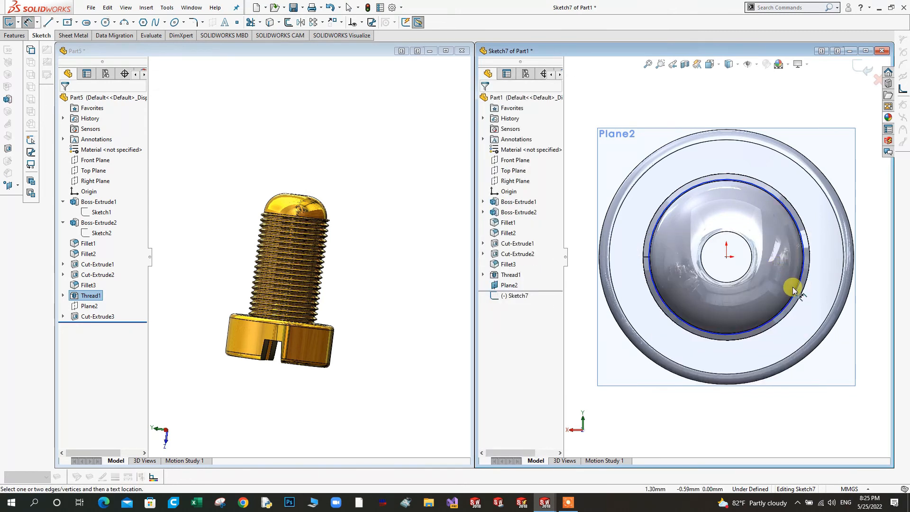
click(730, 344)
click(718, 419)
text(3)
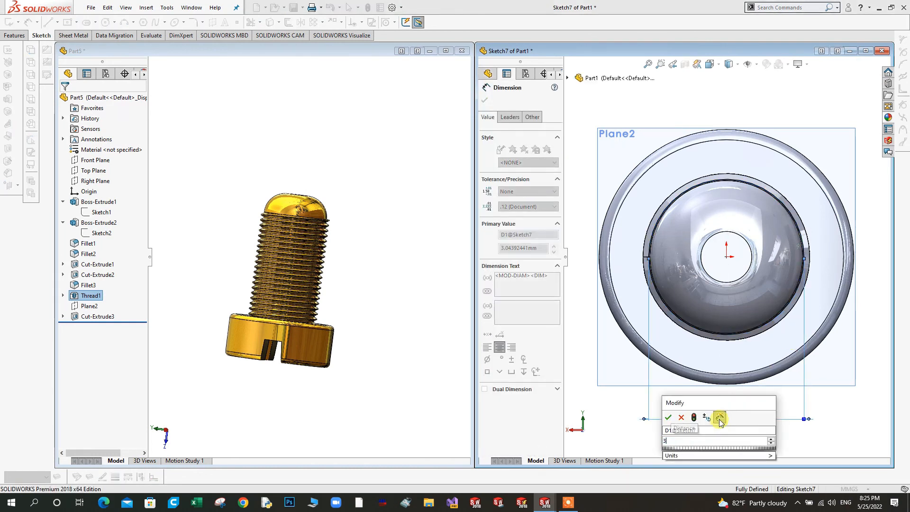
key(Return)
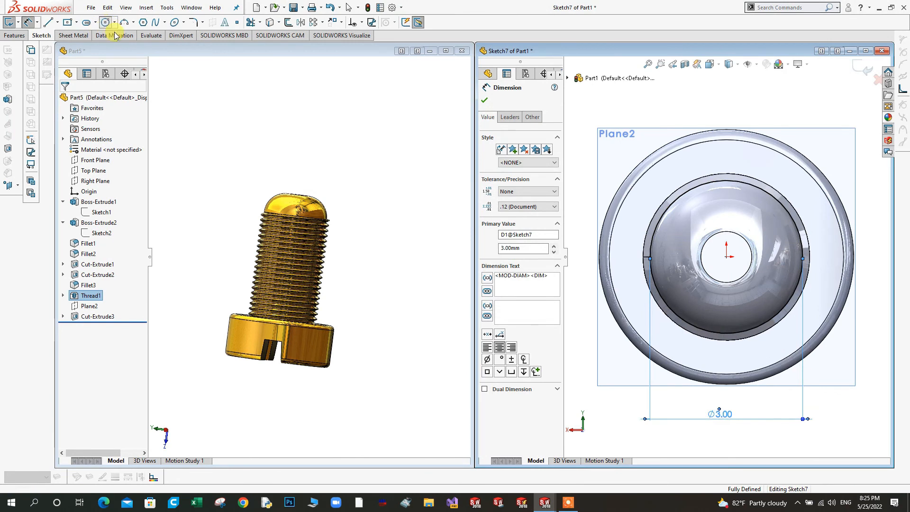
- Draw a second, larger circle centred on the origin and dimension its diameter as 4 mm
click(106, 22)
click(726, 257)
click(642, 199)
right_click(643, 203)
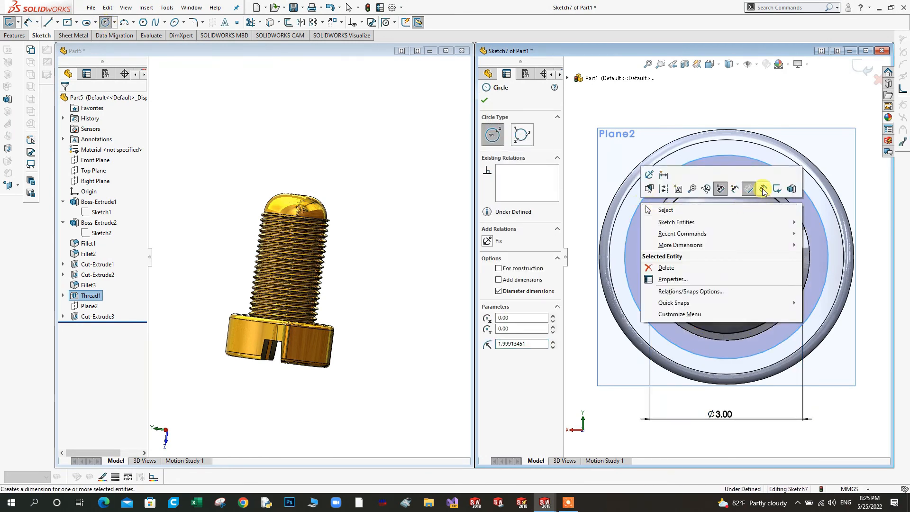
click(761, 190)
click(647, 201)
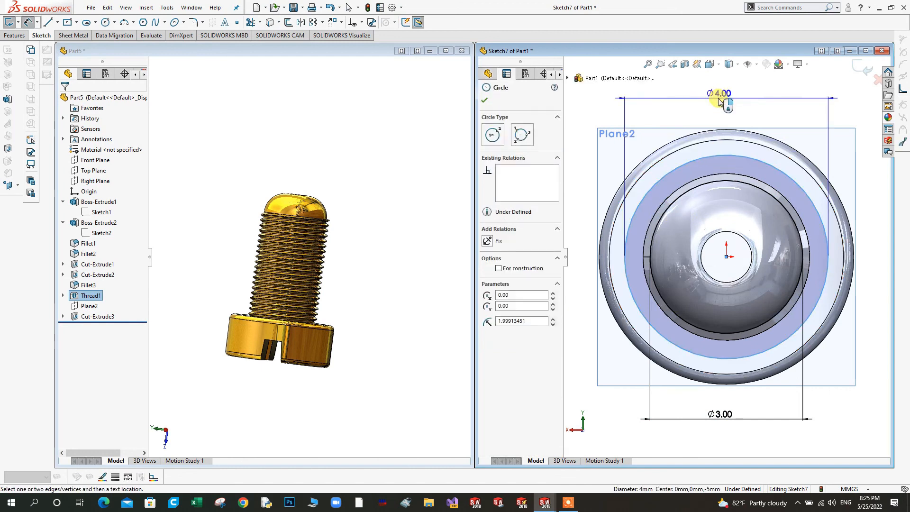
click(718, 99)
text(4)
key(Return)
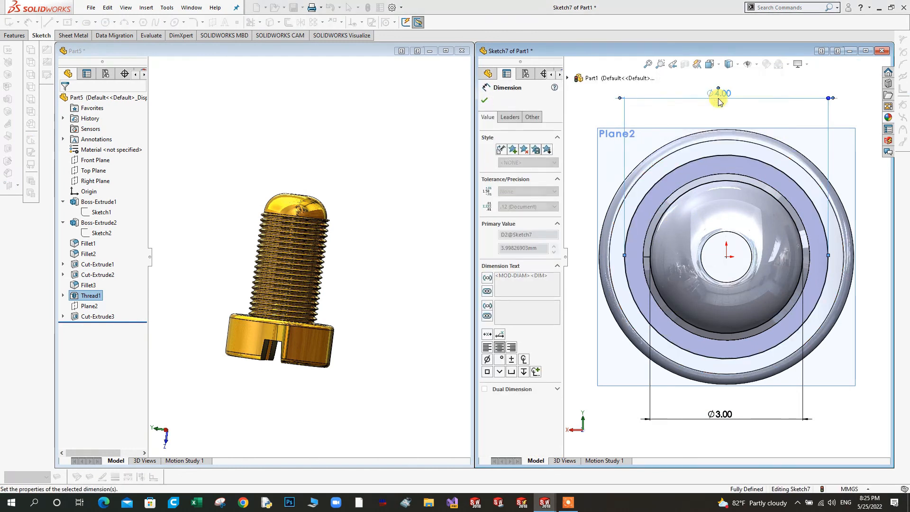
- Extrude-cut the ring between the two circles 1.5 mm blind, with the direction reversed toward the rounded tip
click(7, 37)
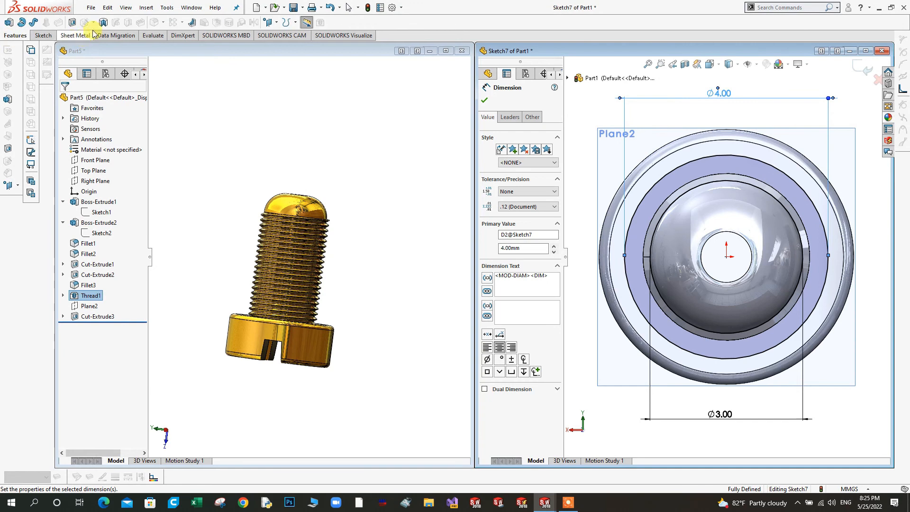
click(71, 22)
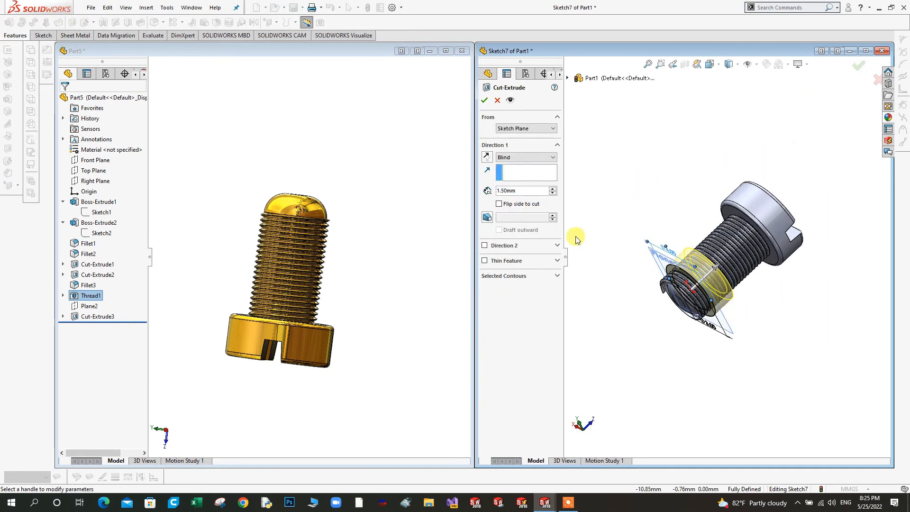
click(488, 157)
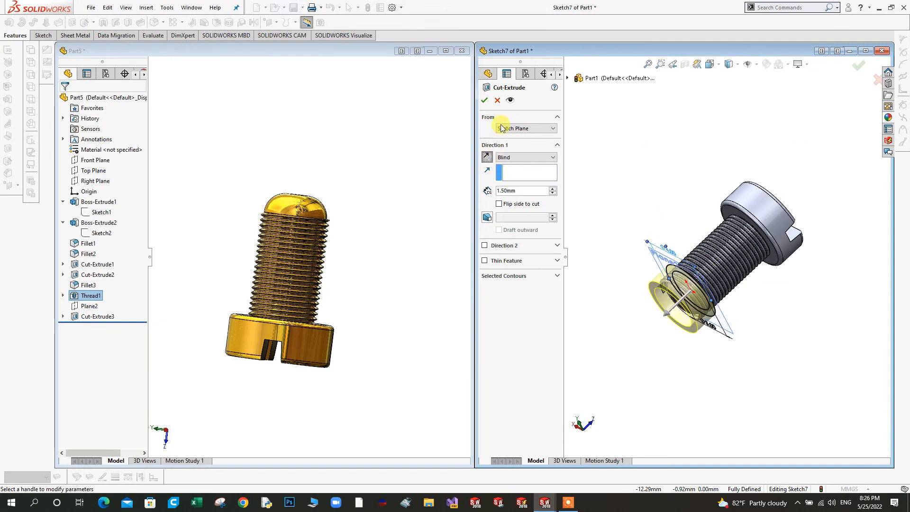
click(484, 101)
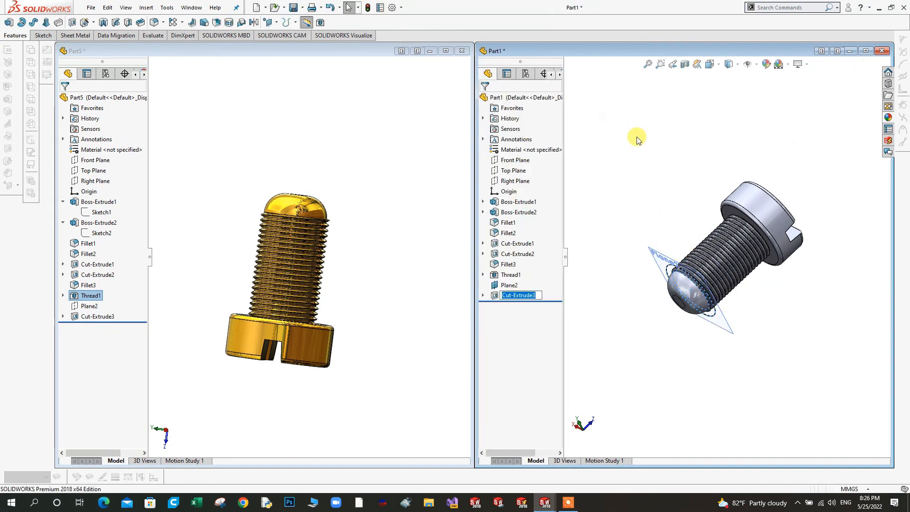
- Hide the offset reference plane near the screw's tip
scroll(688, 290, down, 3)
right_click(656, 238)
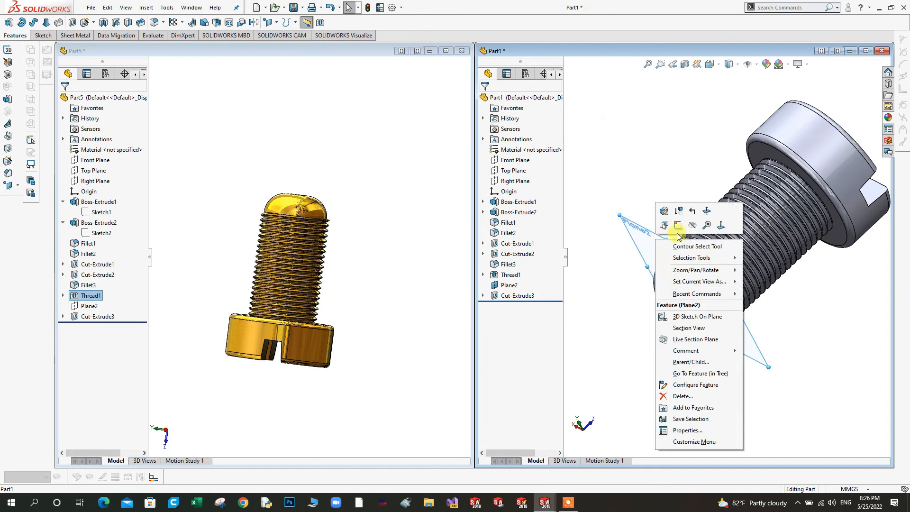
click(694, 227)
- Examine the new screw's tip, thread and cross-slotted head, and compare them with the reference screw from a matching angle
scroll(717, 266, down, 4)
middle_drag(717, 266, 702, 164)
scroll(732, 261, up, 3)
scroll(750, 278, up, 3)
scroll(763, 279, down, 4)
middle_drag(744, 243, 673, 148)
middle_drag(713, 231, 664, 281)
click(382, 300)
middle_drag(345, 305, 332, 235)
scroll(242, 250, down, 2)
middle_drag(276, 253, 228, 272)
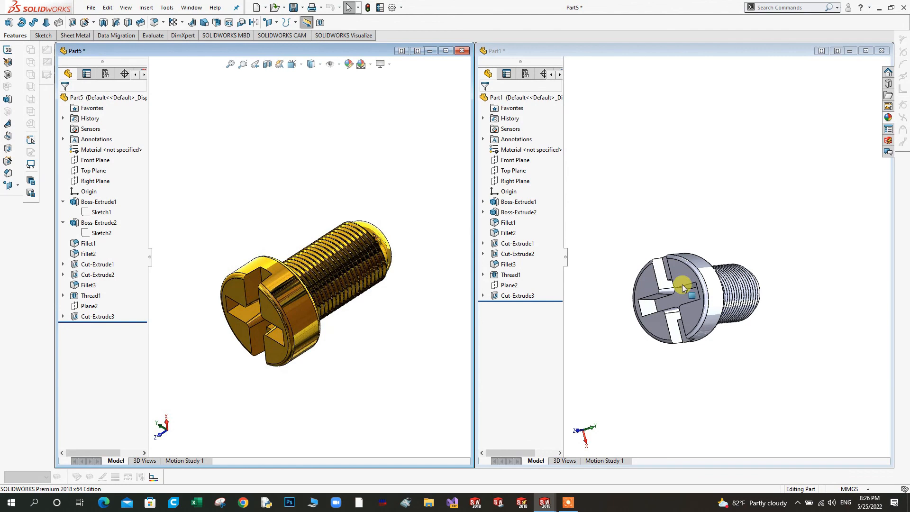
scroll(679, 274, up, 2)
middle_drag(679, 274, 663, 290)
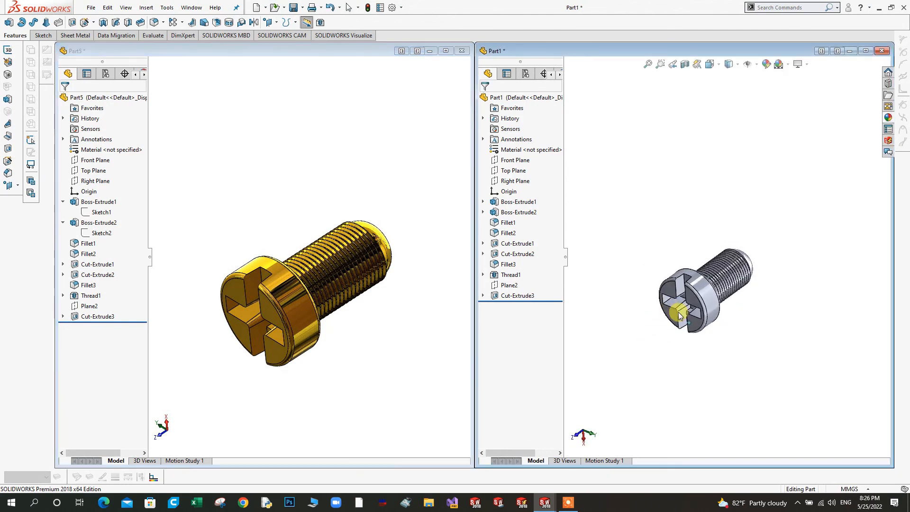
scroll(735, 283, down, 2)
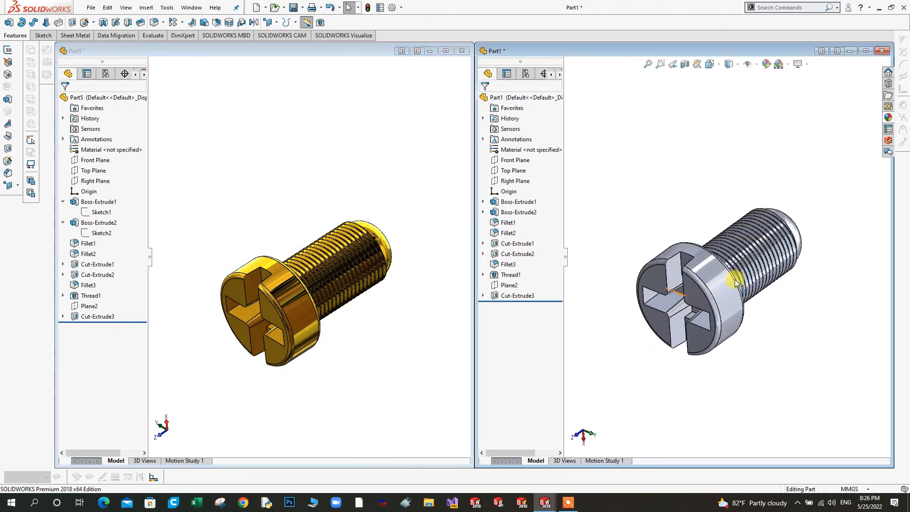
- Apply the polished brass metal appearance to the new screw and compare its finish with the reference part
click(887, 117)
click(815, 67)
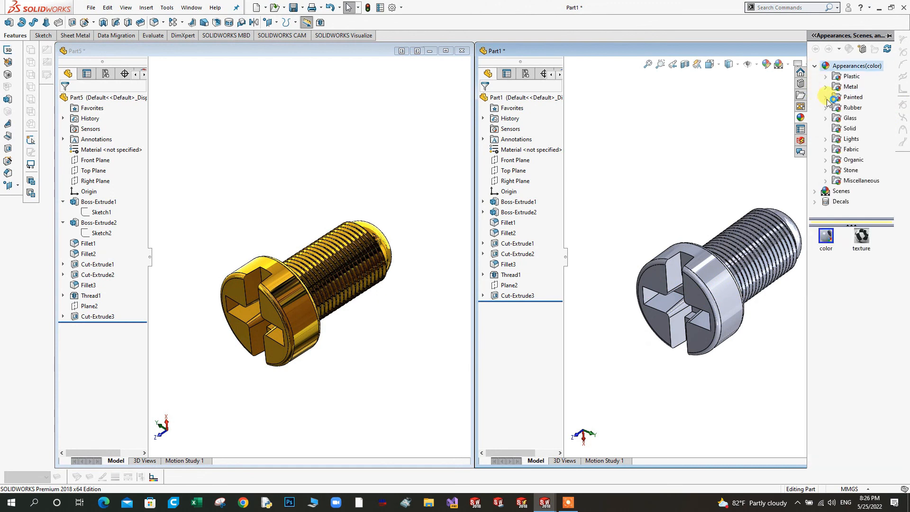
click(825, 87)
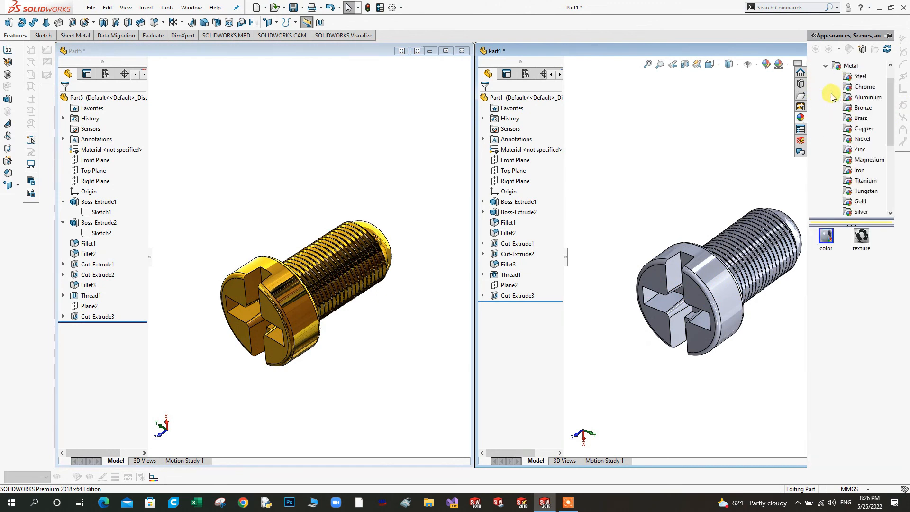
click(862, 118)
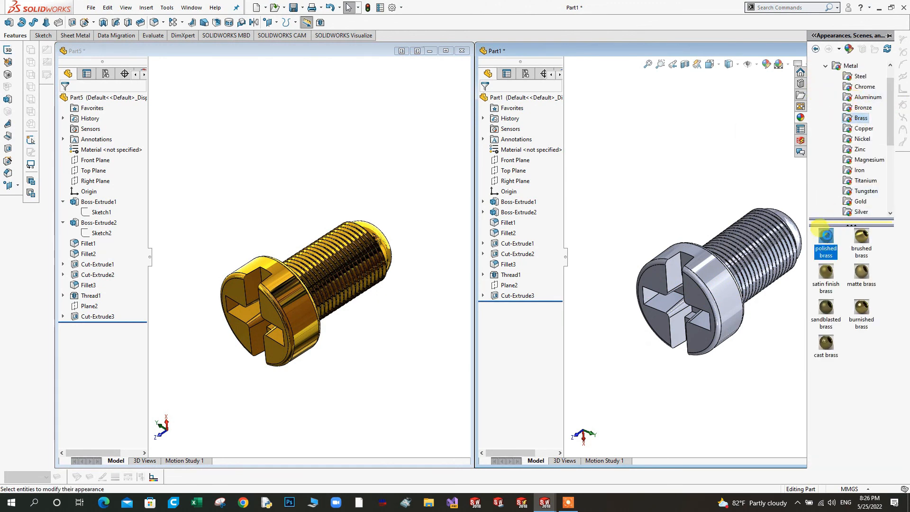
double_click(826, 236)
middle_drag(706, 239, 740, 232)
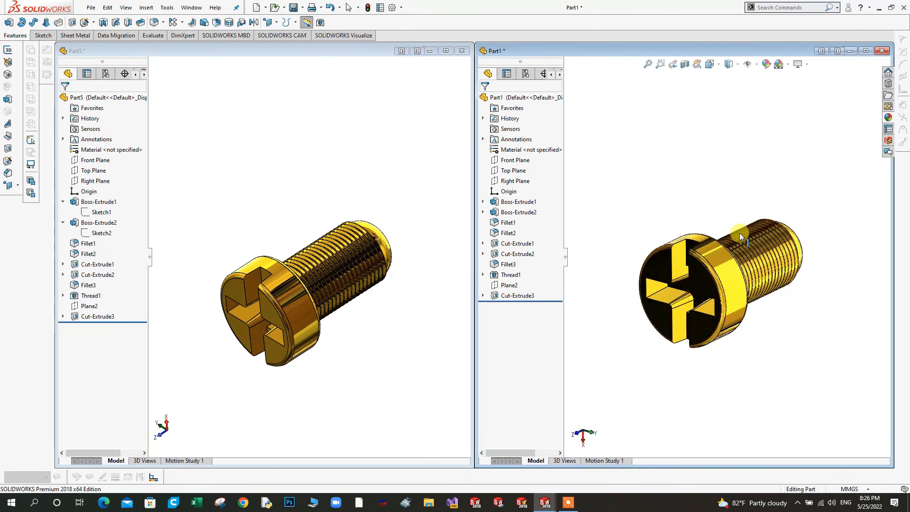
scroll(739, 229, down, 2)
scroll(732, 208, up, 2)
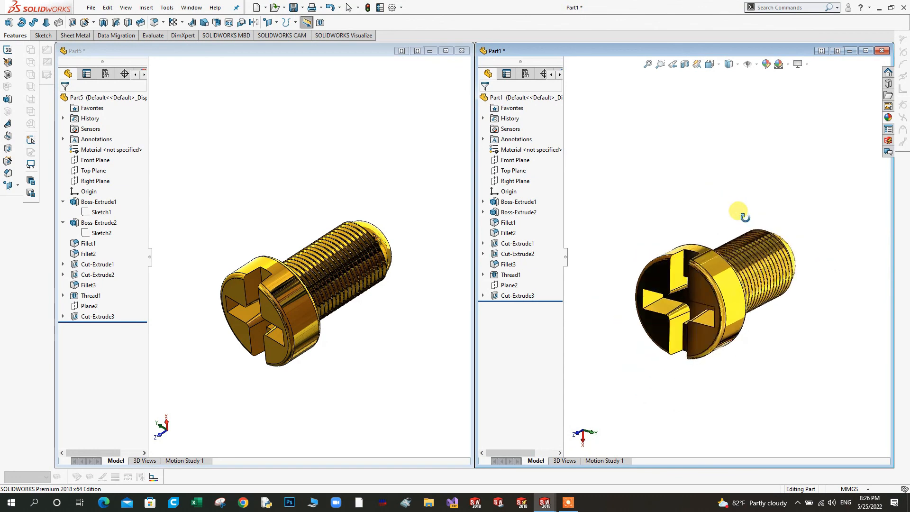
scroll(366, 265, down, 2)
middle_drag(339, 256, 344, 186)
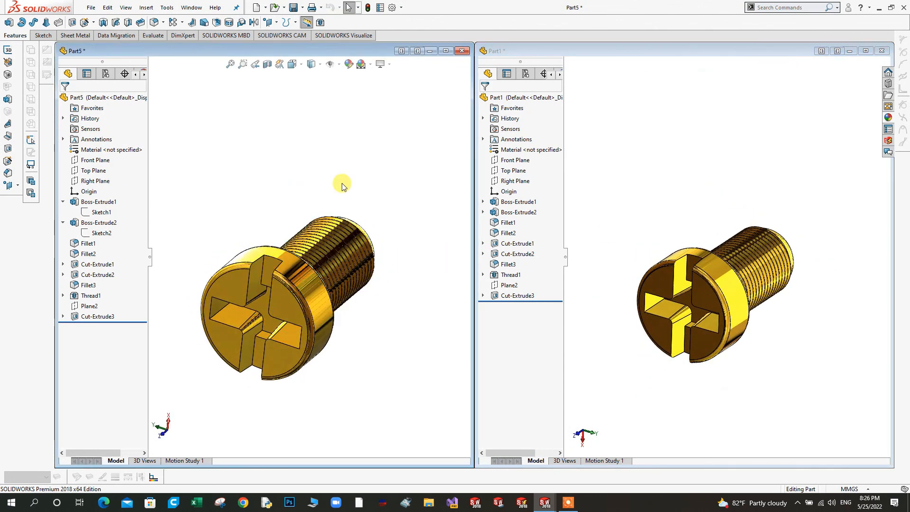